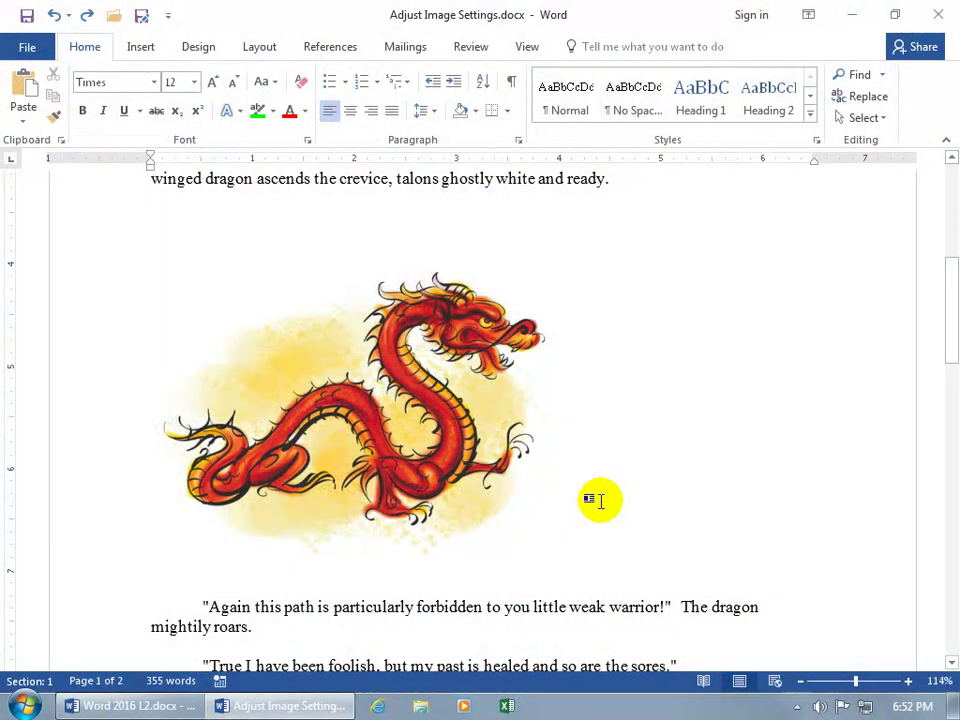
Set the dragon picture's brightness to 49% and contrast to 32% in the picture correction options.
left_click(414, 472)
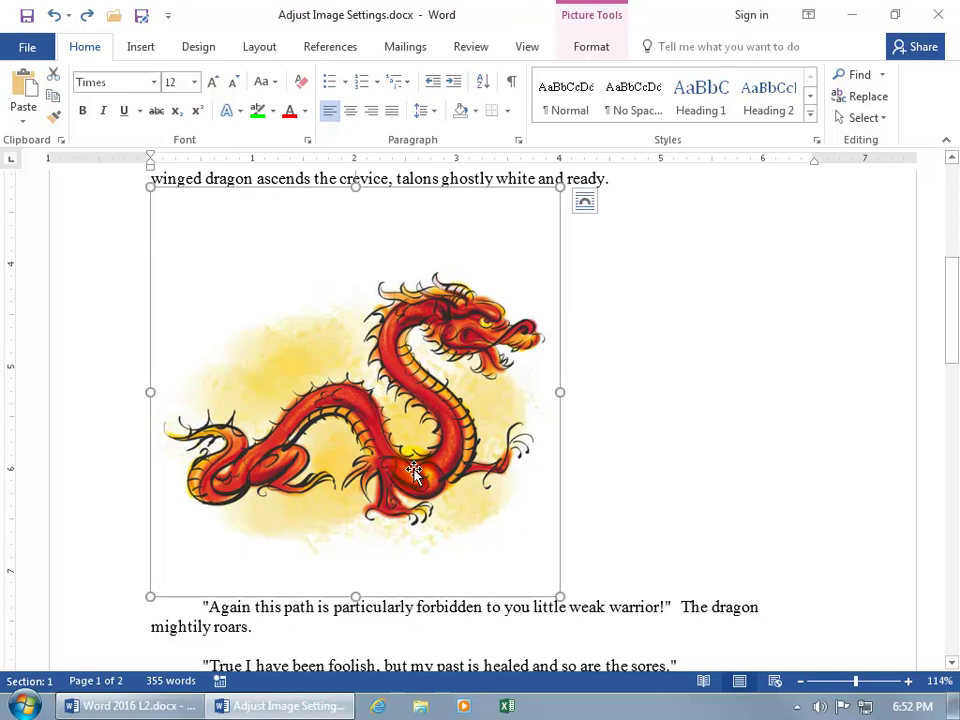
left_click(593, 52)
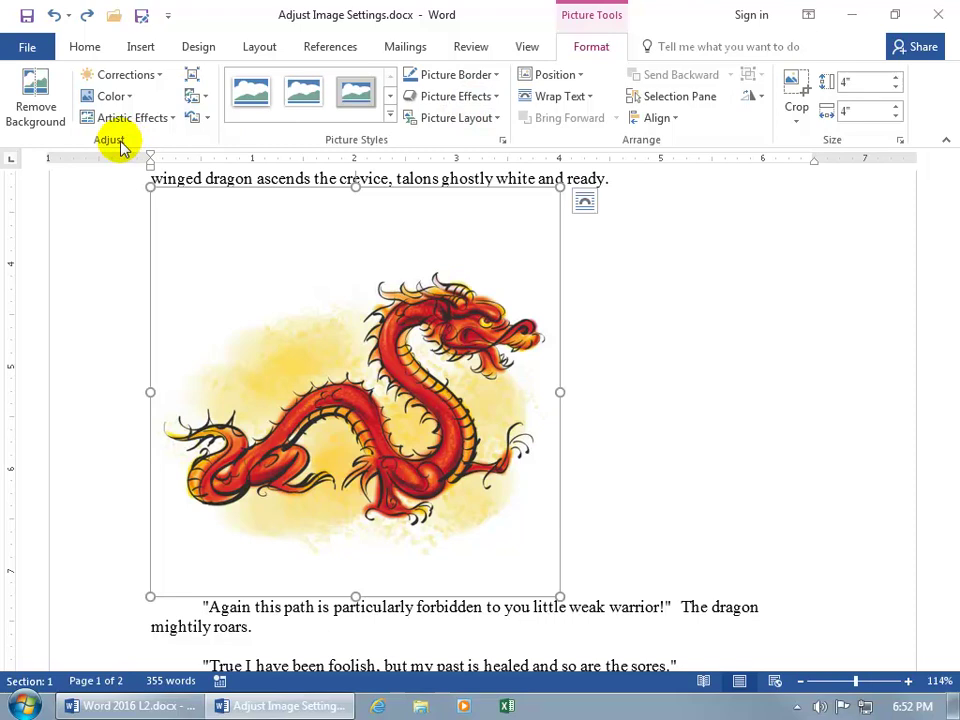
left_click(142, 80)
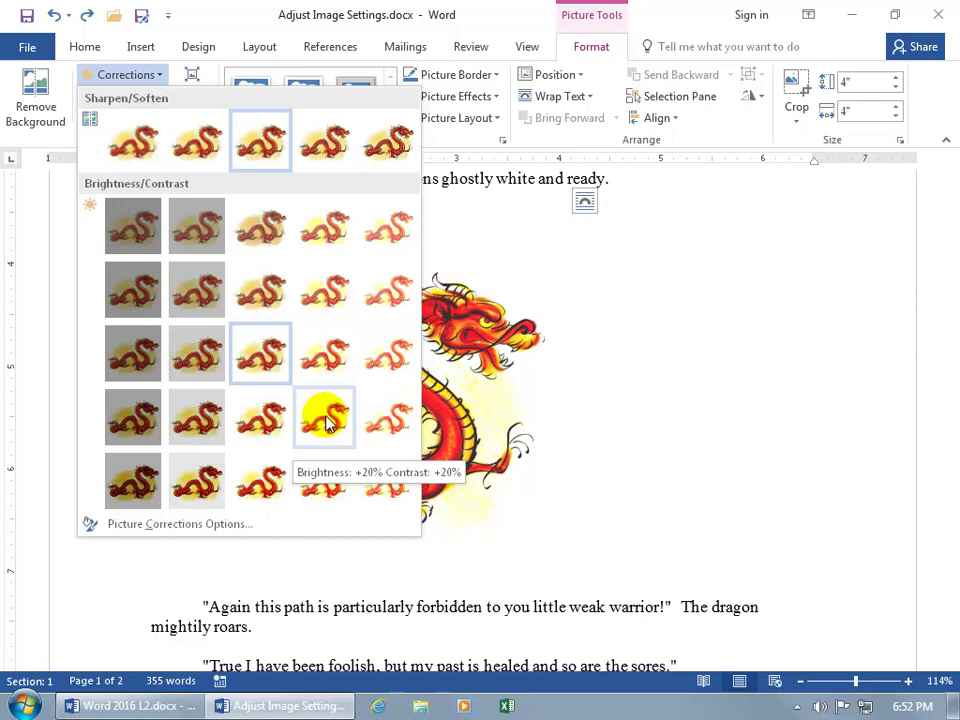
left_click(180, 524)
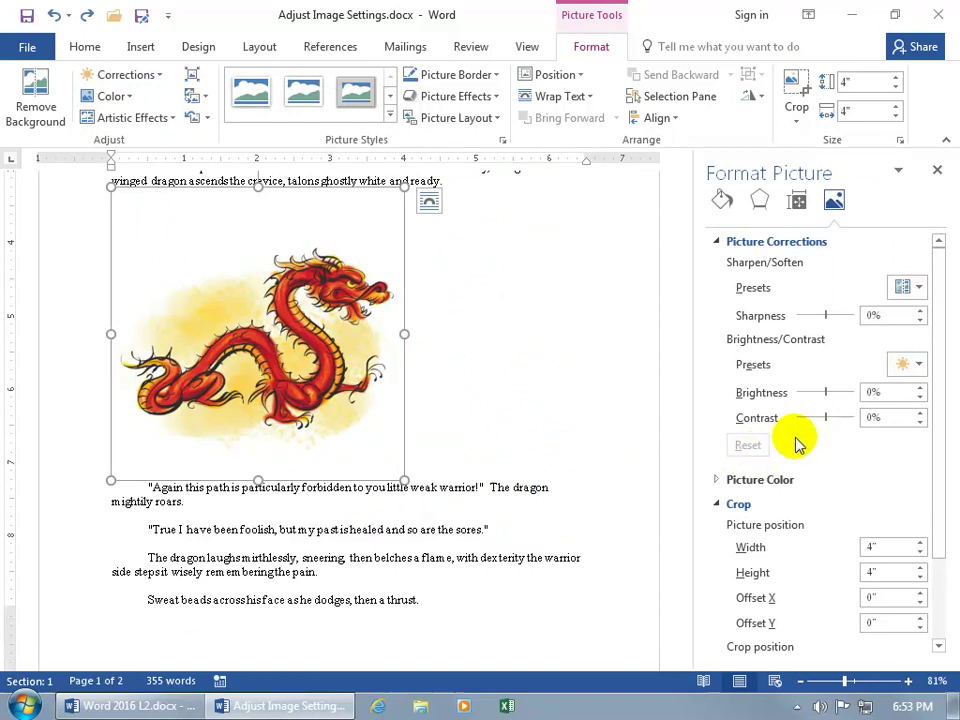
left_click(905, 366)
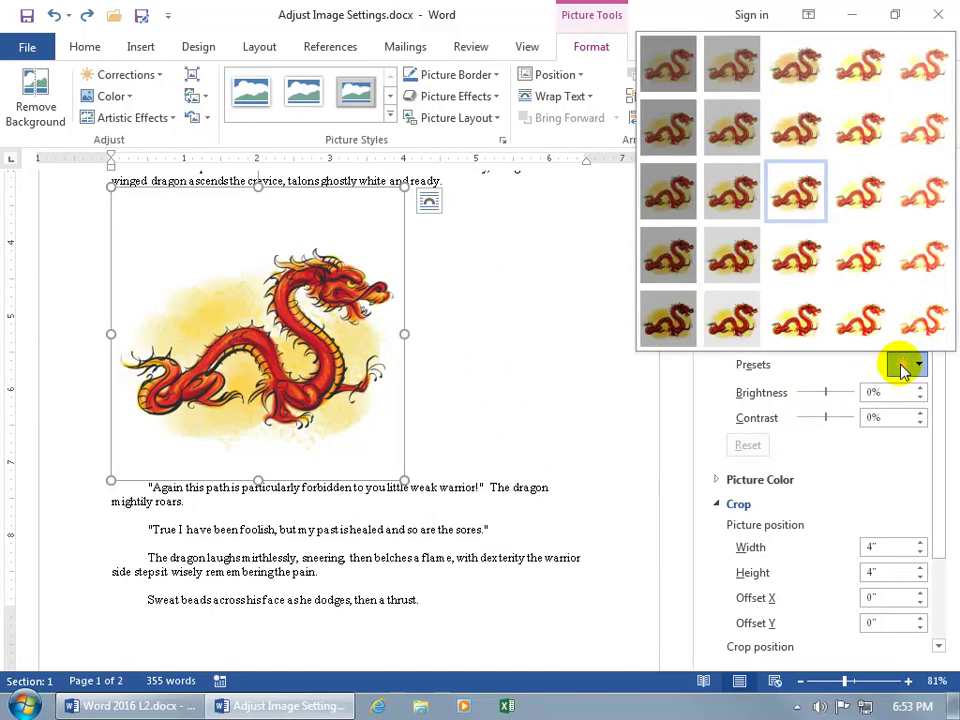
left_click(832, 443)
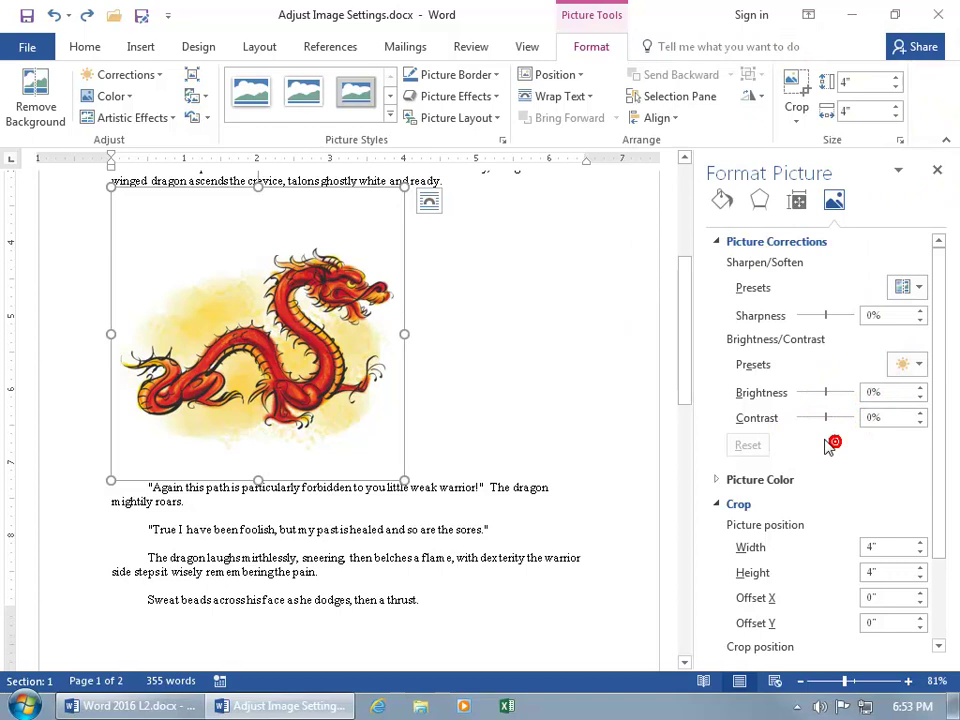
mouse_move(826, 395)
left_mouse_down()
mouse_move(838, 392)
mouse_move(834, 418)
left_mouse_up()
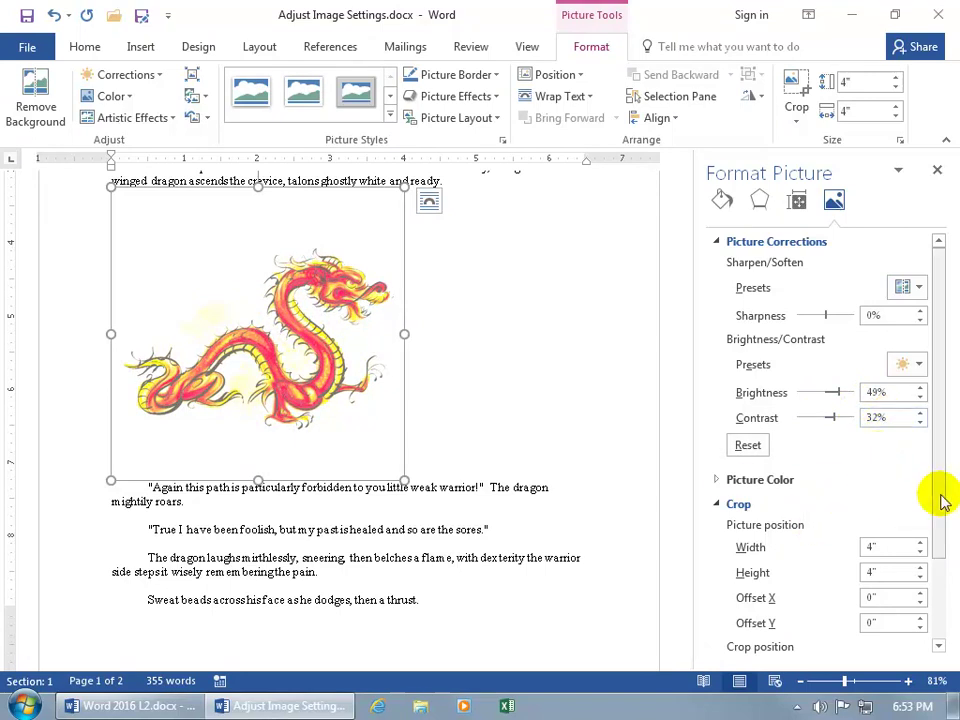
Reduce the dragon picture's crop width to 3.5 inches.
left_click_drag(943, 499, 948, 595)
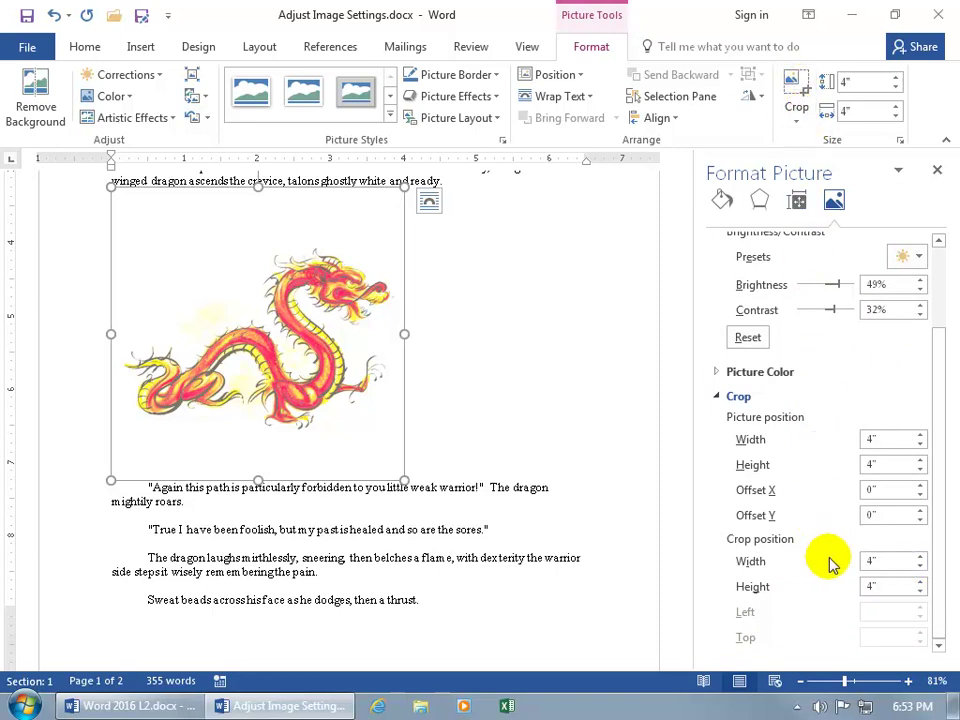
left_click(920, 566)
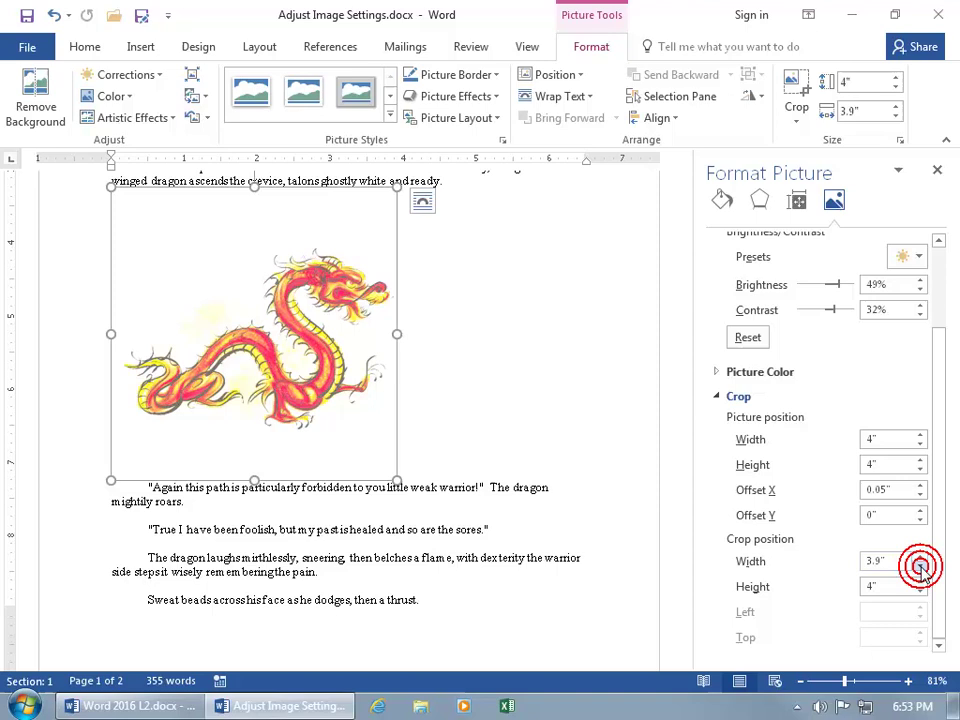
left_click(920, 566)
left_click(920, 566)
left_click(920, 566)
left_click(920, 566)
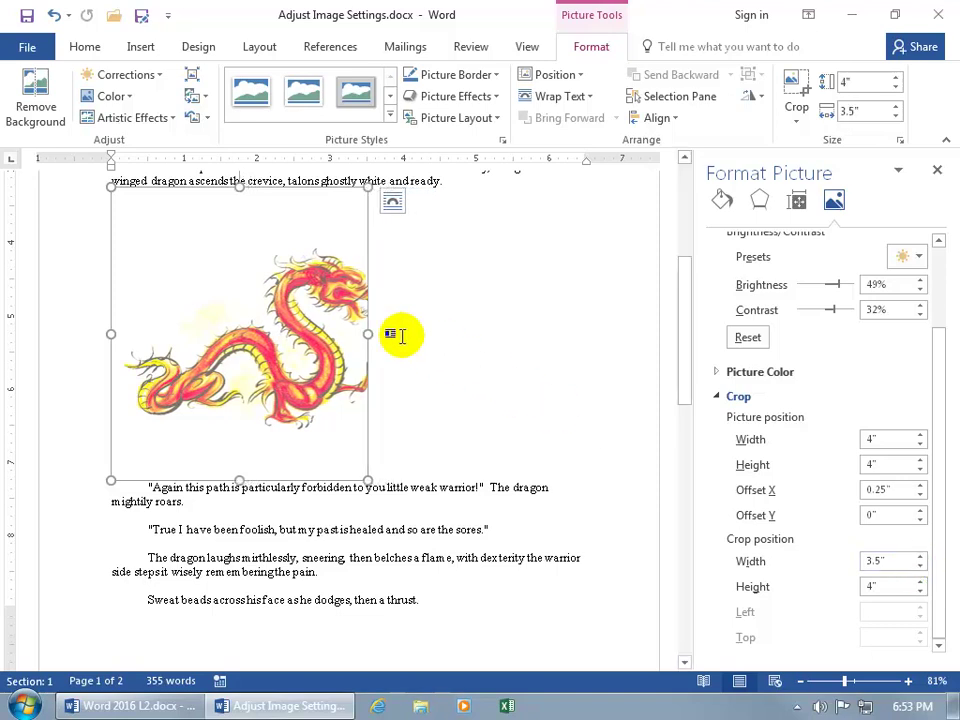
Reset the picture's brightness and contrast corrections, and restore its original formatting and size.
left_click(745, 337)
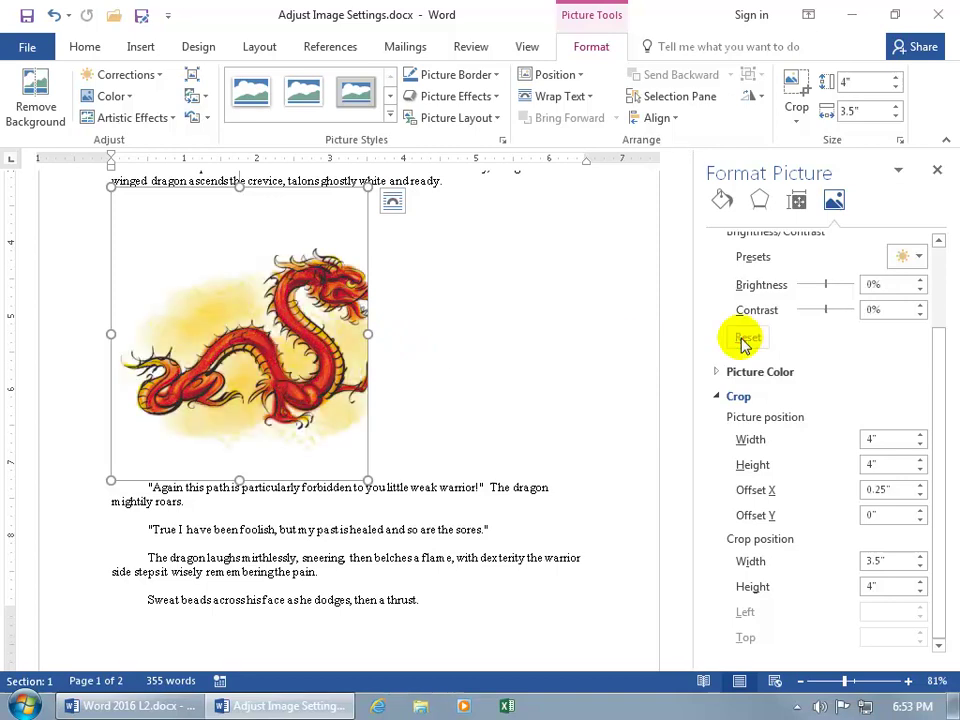
left_click(208, 121)
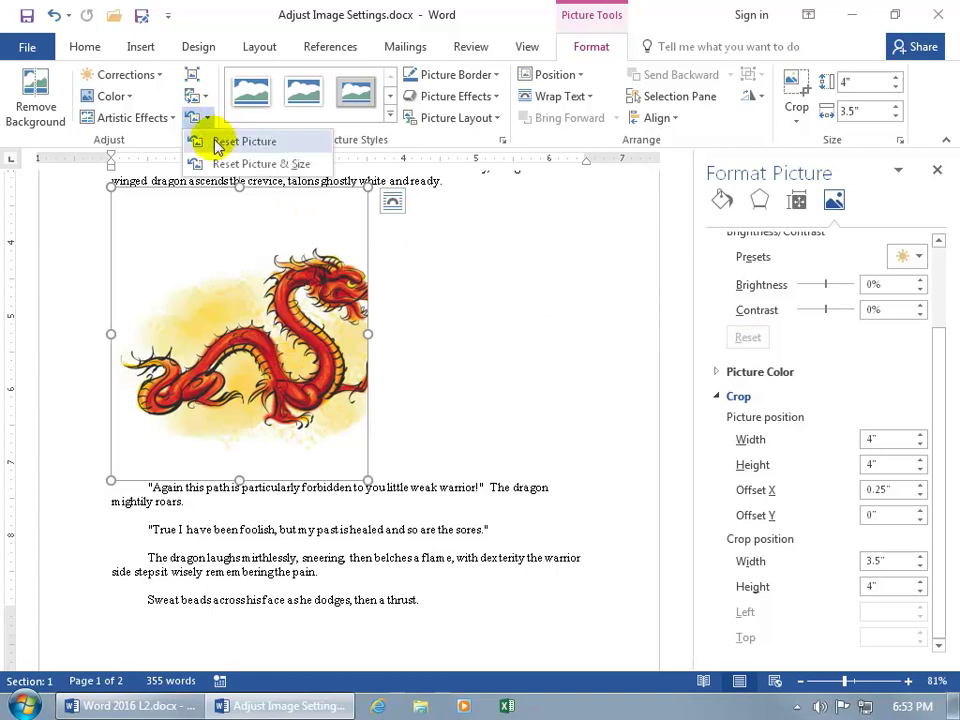
left_click(222, 165)
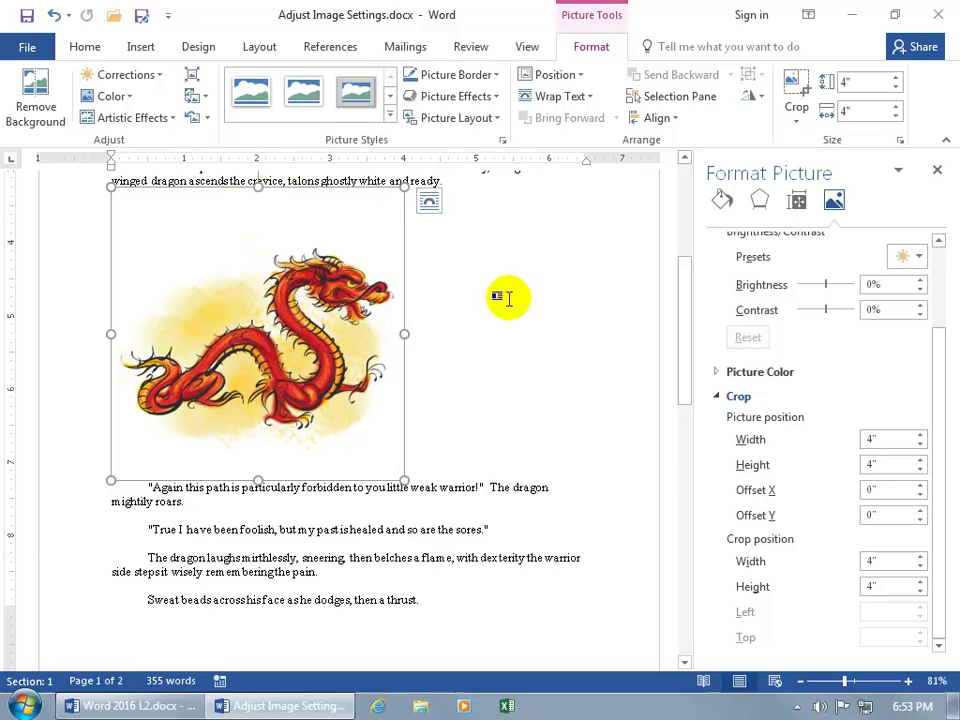
left_click(940, 175)
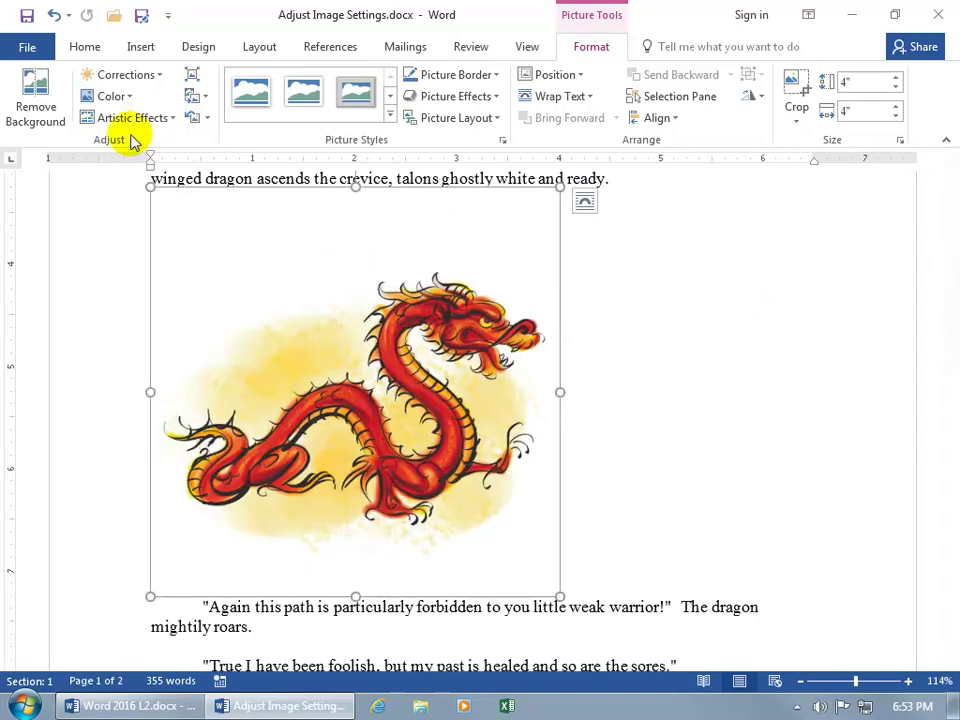
Apply the warmest color tone preset to the dragon picture and make a yellow shade behind the dragon transparent.
left_click(118, 97)
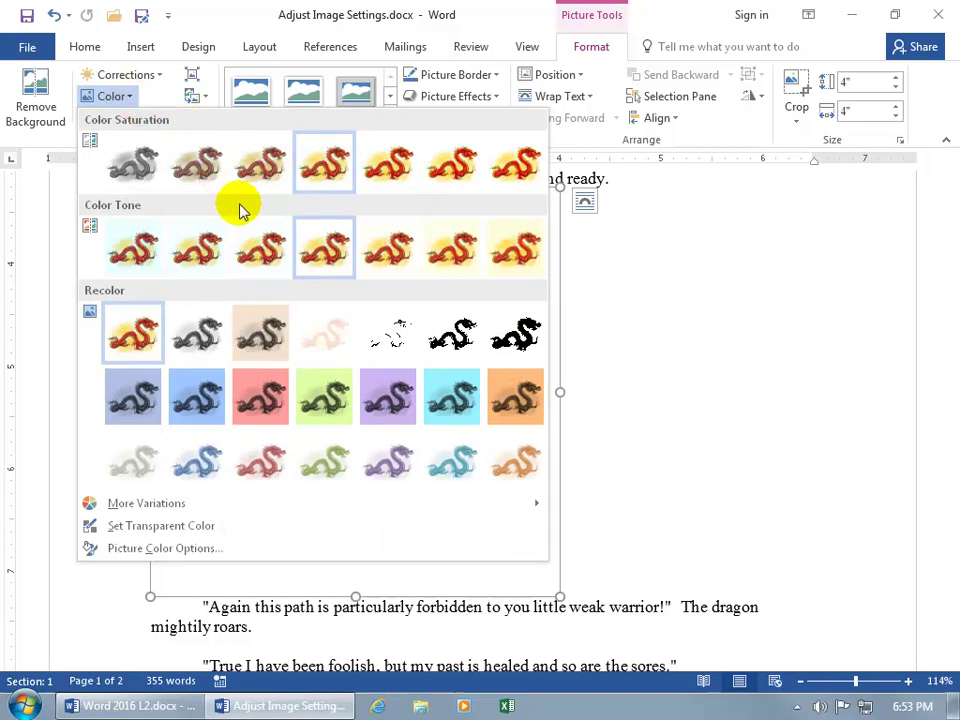
left_click(510, 250)
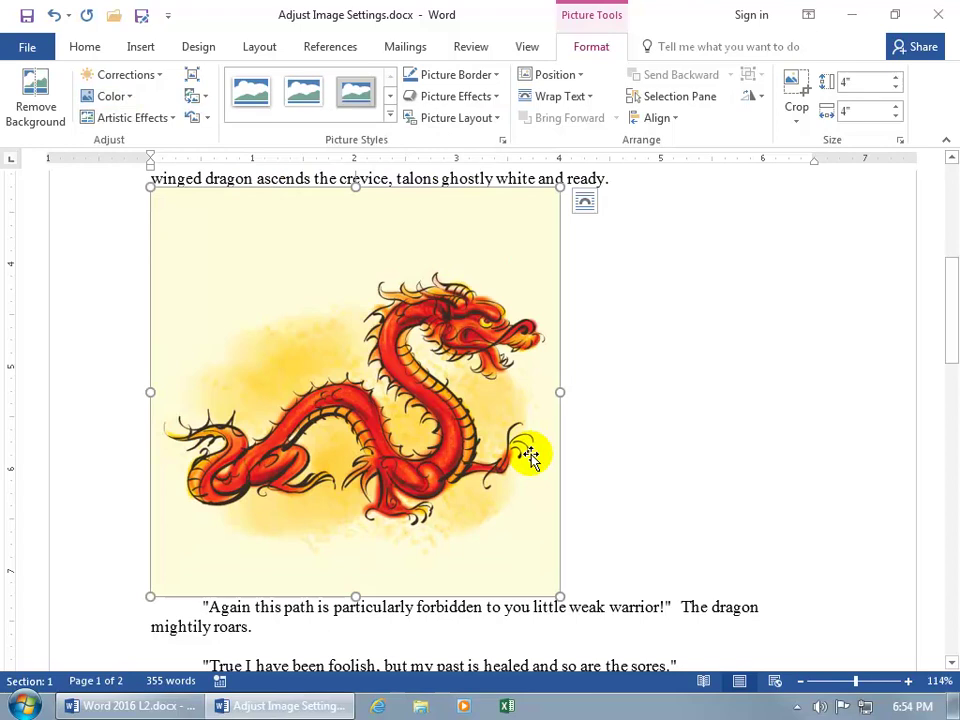
left_click(127, 100)
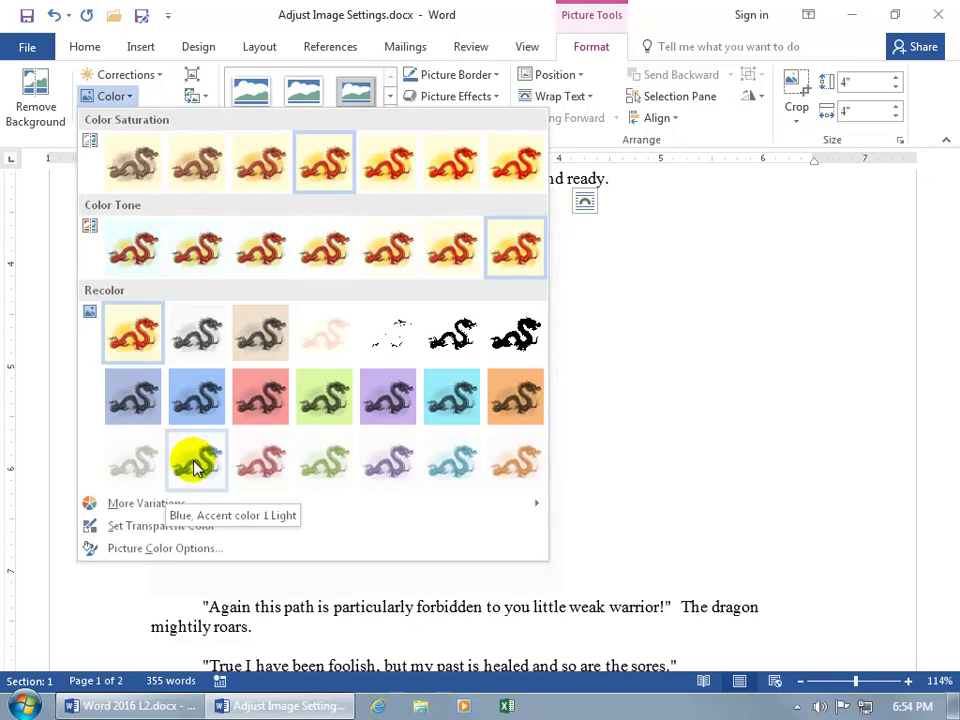
mouse_move(180, 505)
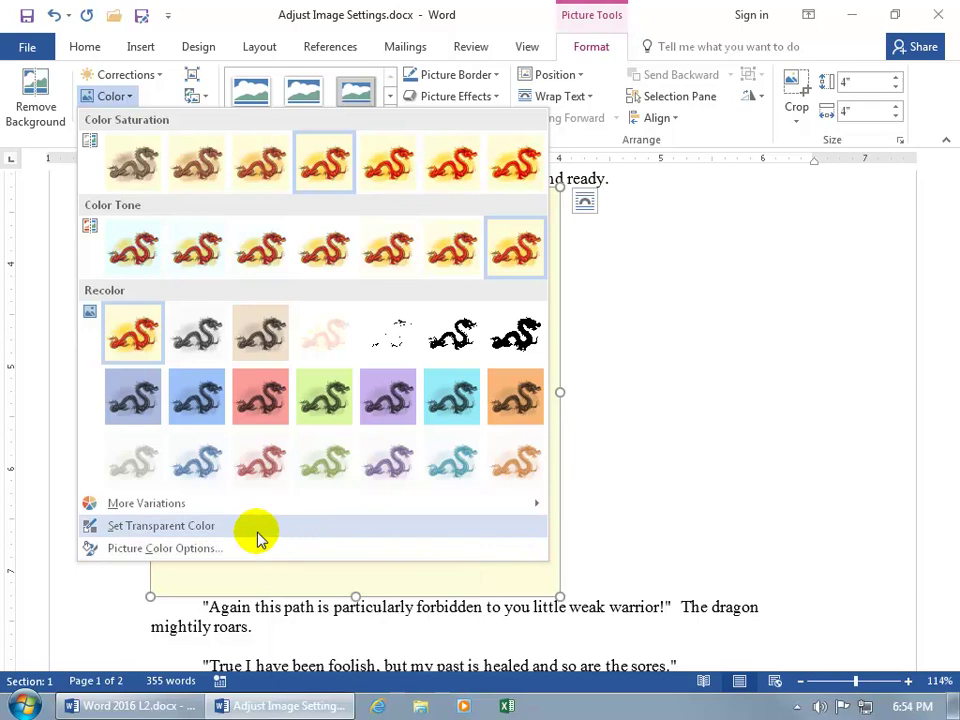
left_click(200, 532)
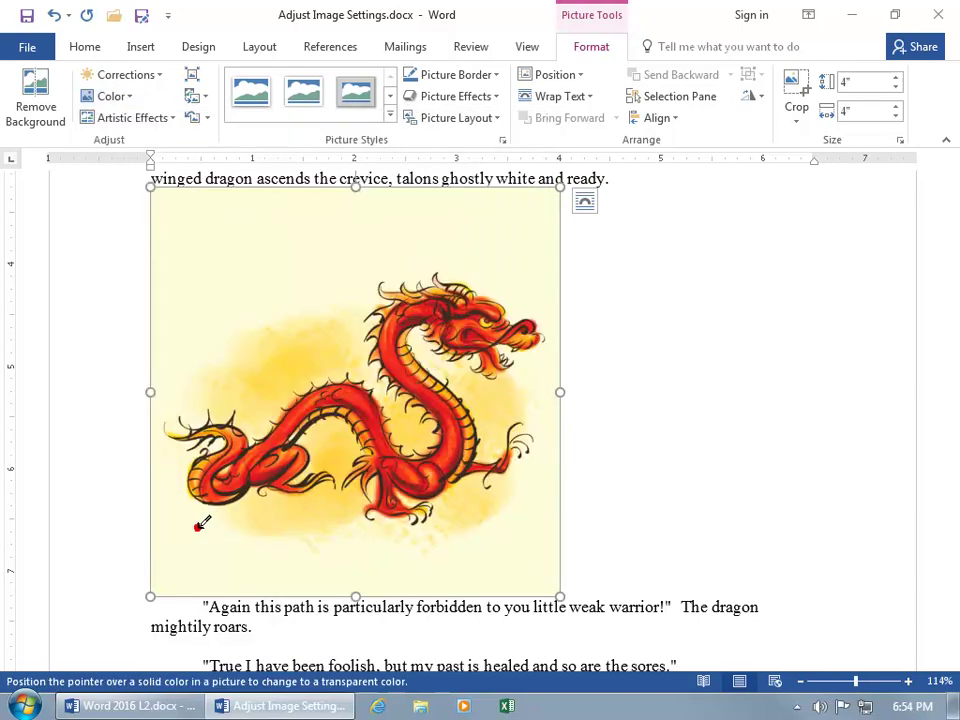
left_click(296, 354)
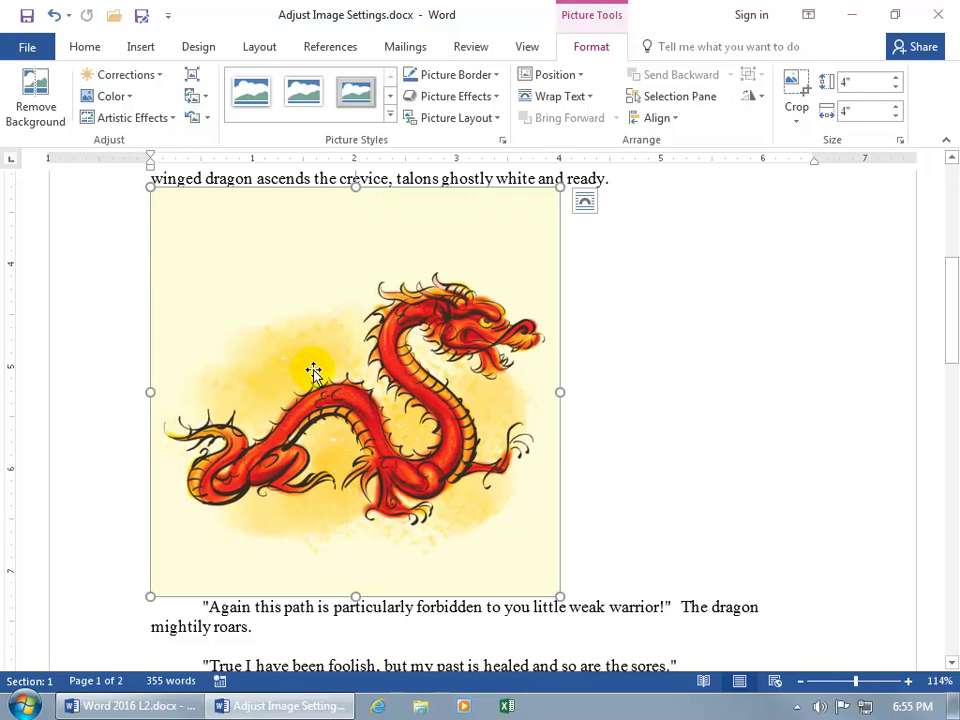
Make the pale cream background color around the dragon transparent.
left_click(129, 96)
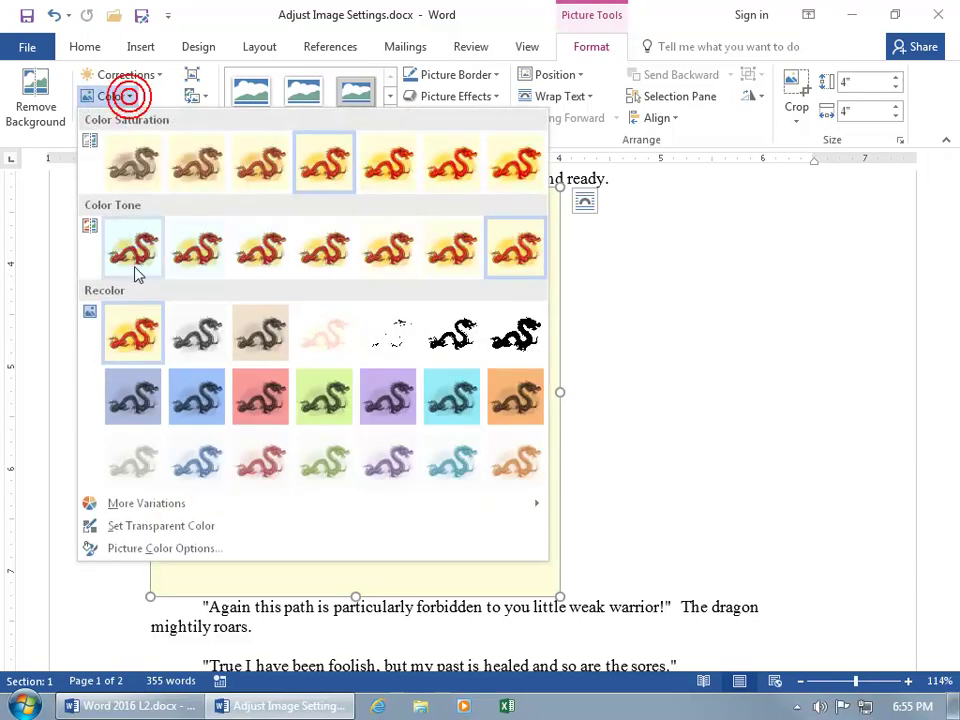
left_click(141, 523)
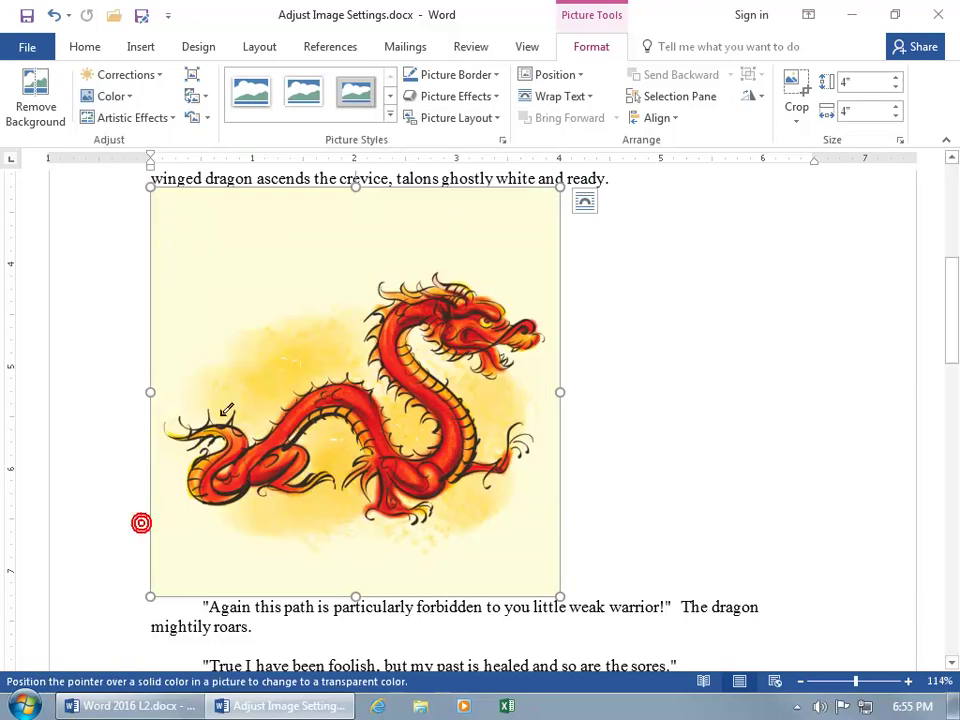
left_click(225, 242)
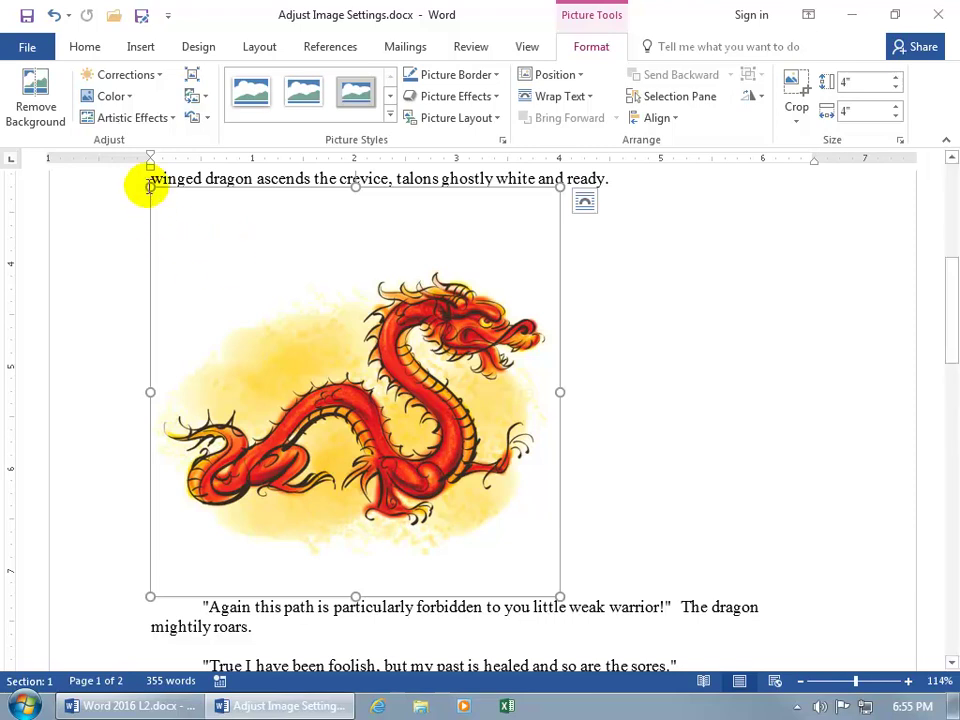
Apply the Glow Edges artistic effect to the dragon picture and reset the picture's formatting.
left_click(156, 120)
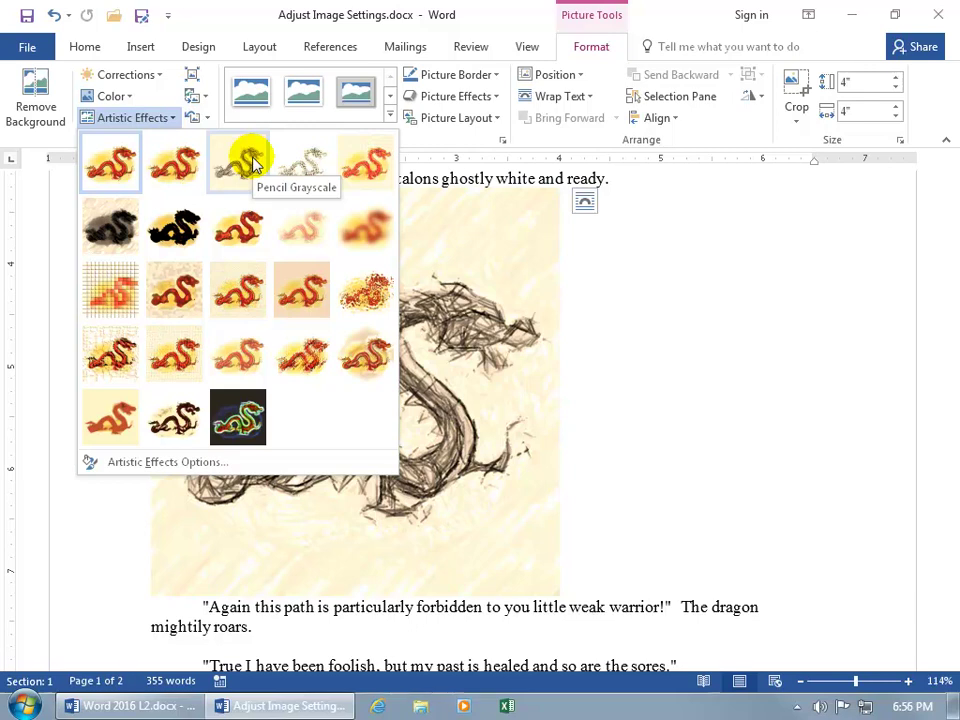
left_click(250, 420)
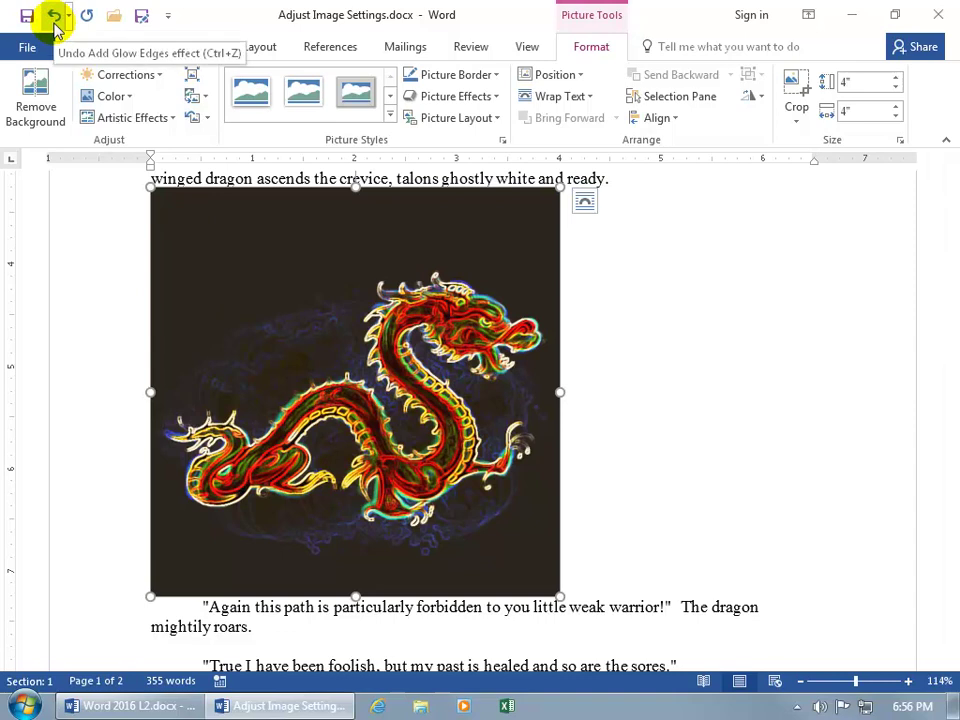
left_click(204, 118)
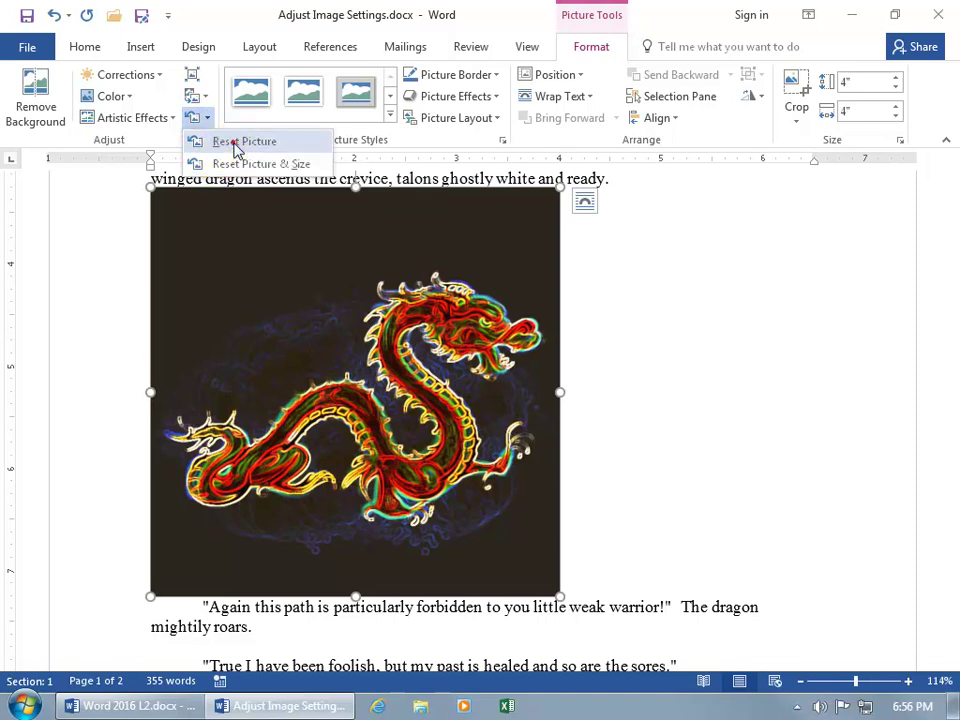
left_click(234, 145)
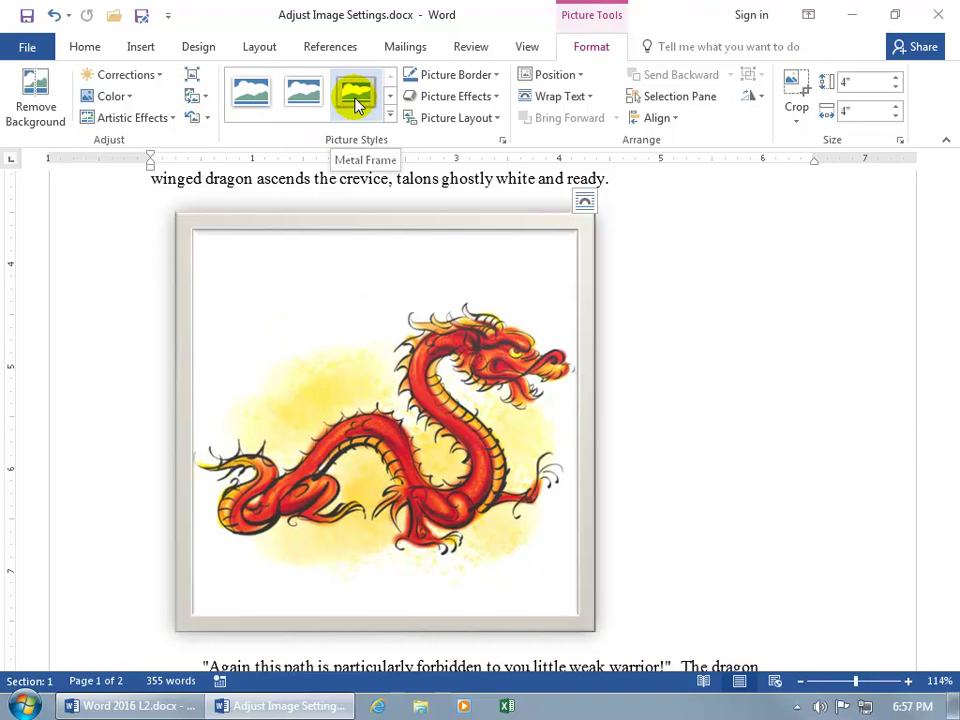
left_click(390, 113)
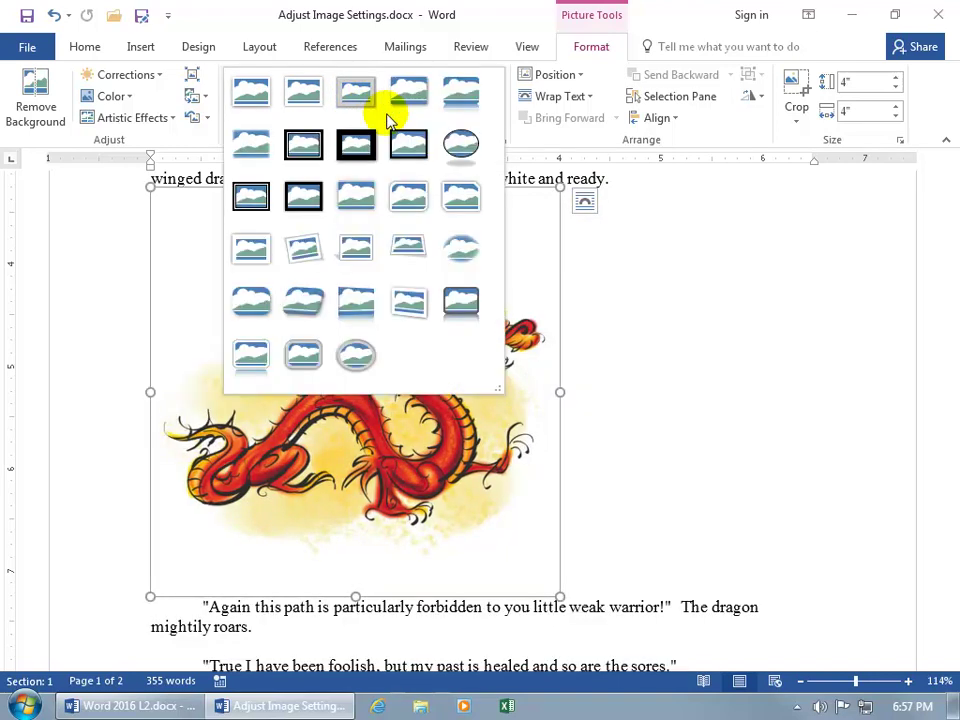
left_click(540, 133)
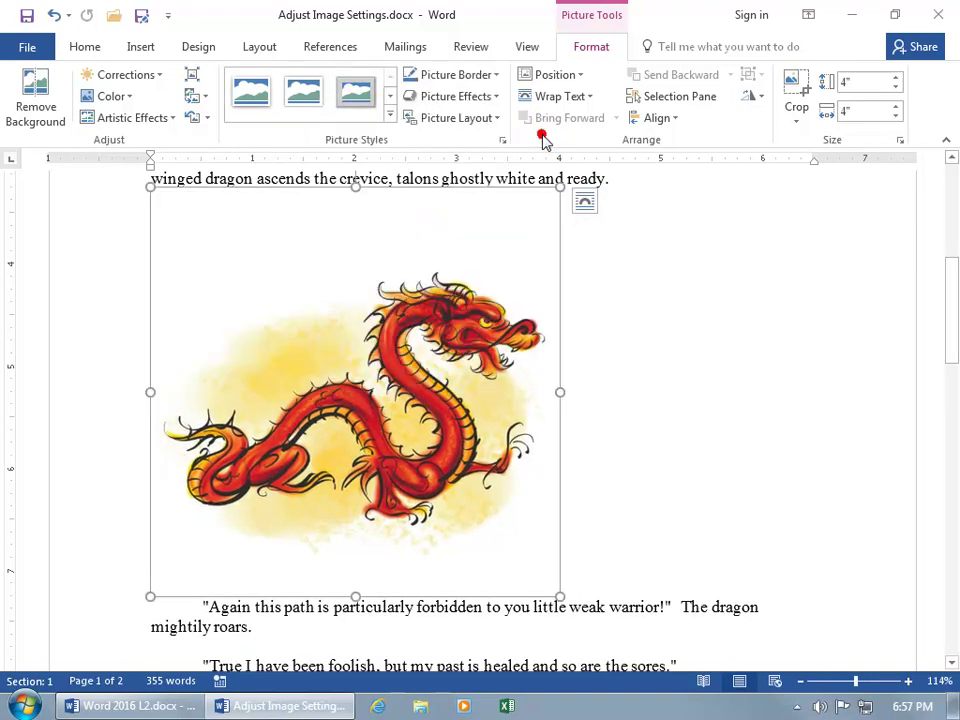
left_click(495, 76)
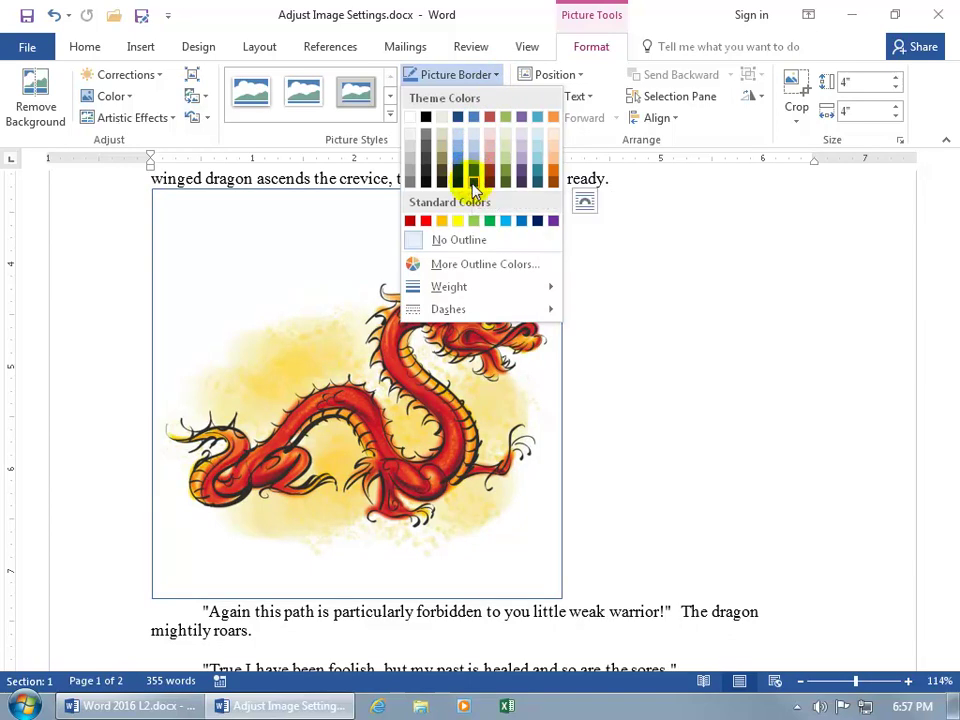
mouse_move(476, 289)
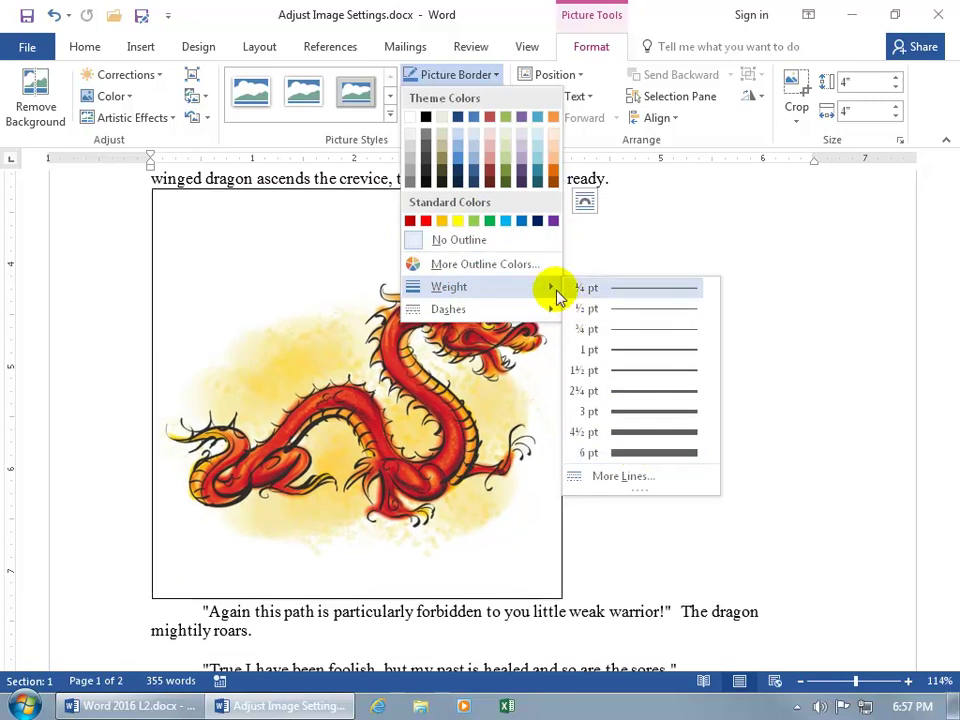
left_click(334, 136)
Add a red glow from the second row of glow variations around the picture and reset the picture's formatting.
left_click(496, 98)
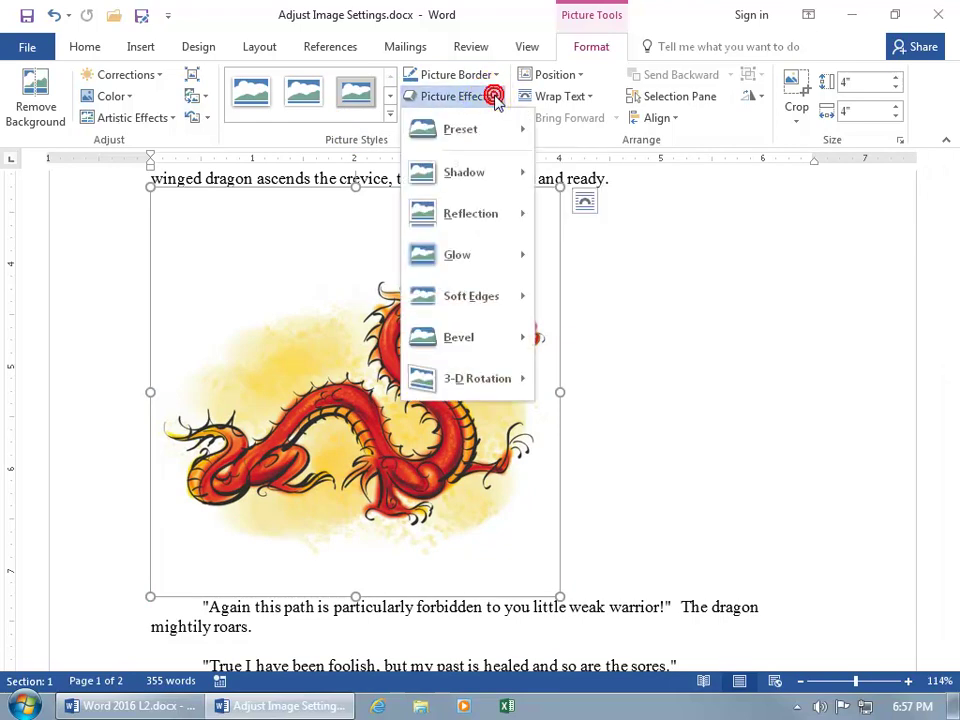
mouse_move(490, 260)
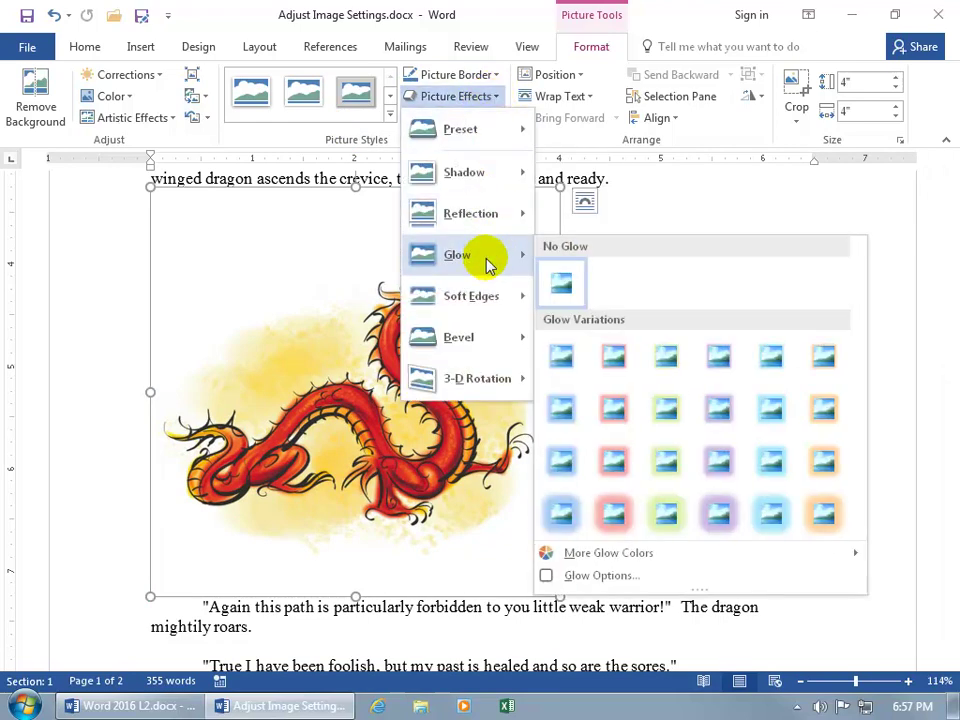
left_click(613, 412)
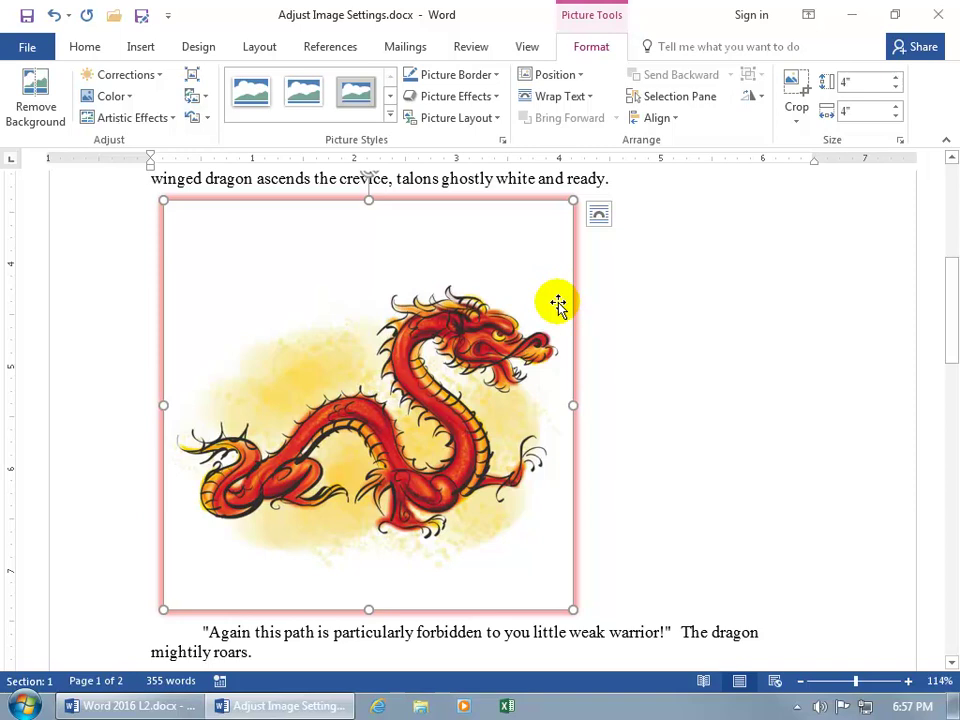
left_click(193, 117)
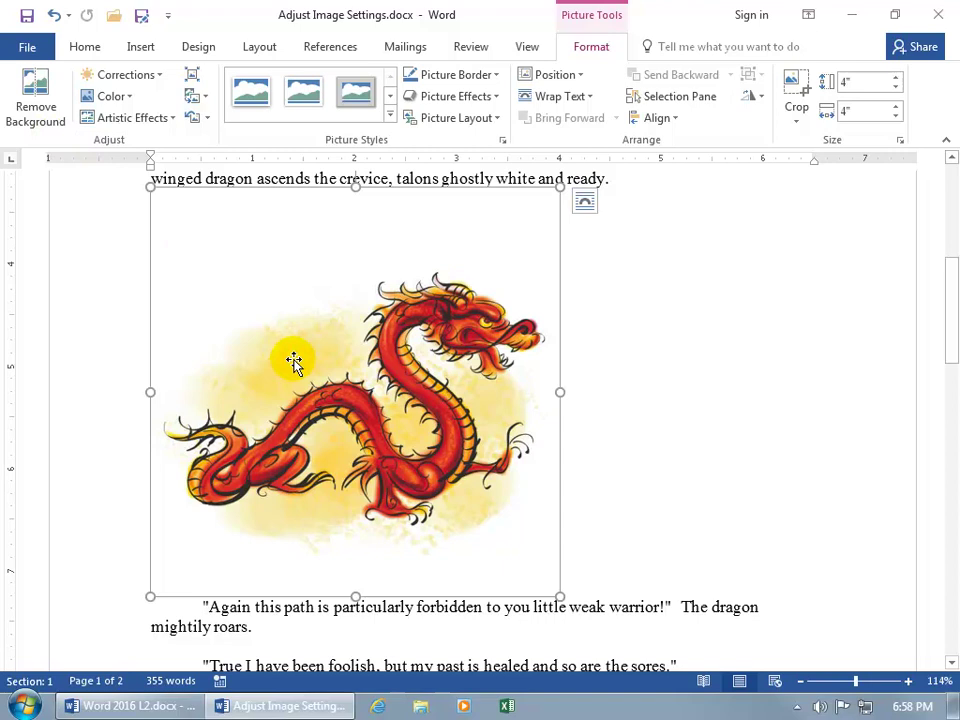
Start background removal on the dragon picture and widen the removal boundary on both sides to enclose the dragon's snout and tail.
left_click(33, 92)
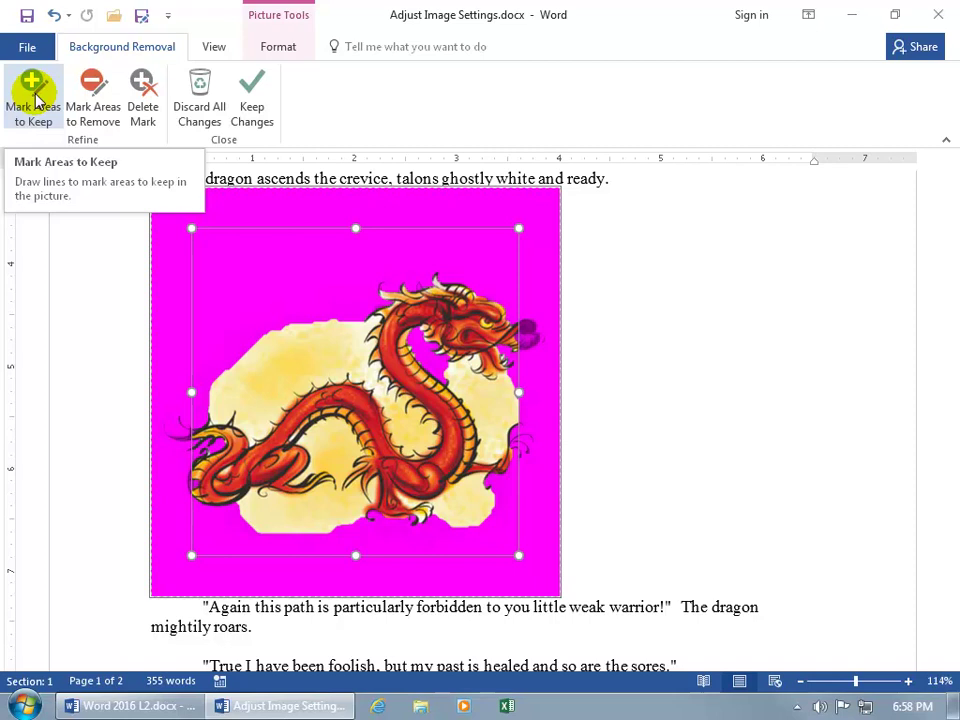
left_click(228, 255)
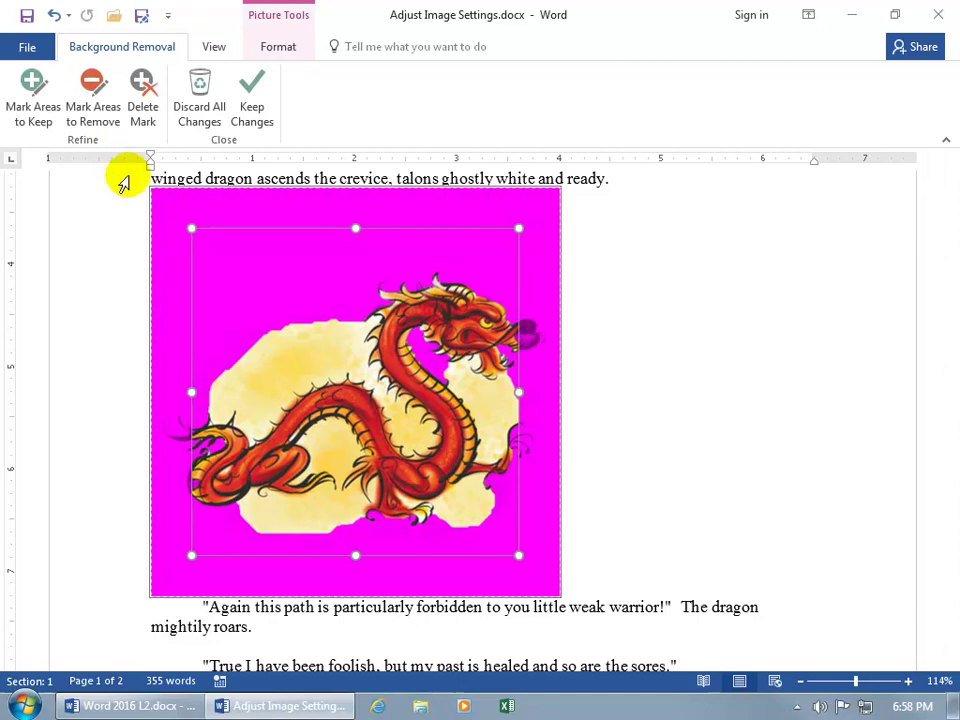
left_click(238, 308)
left_click(203, 430)
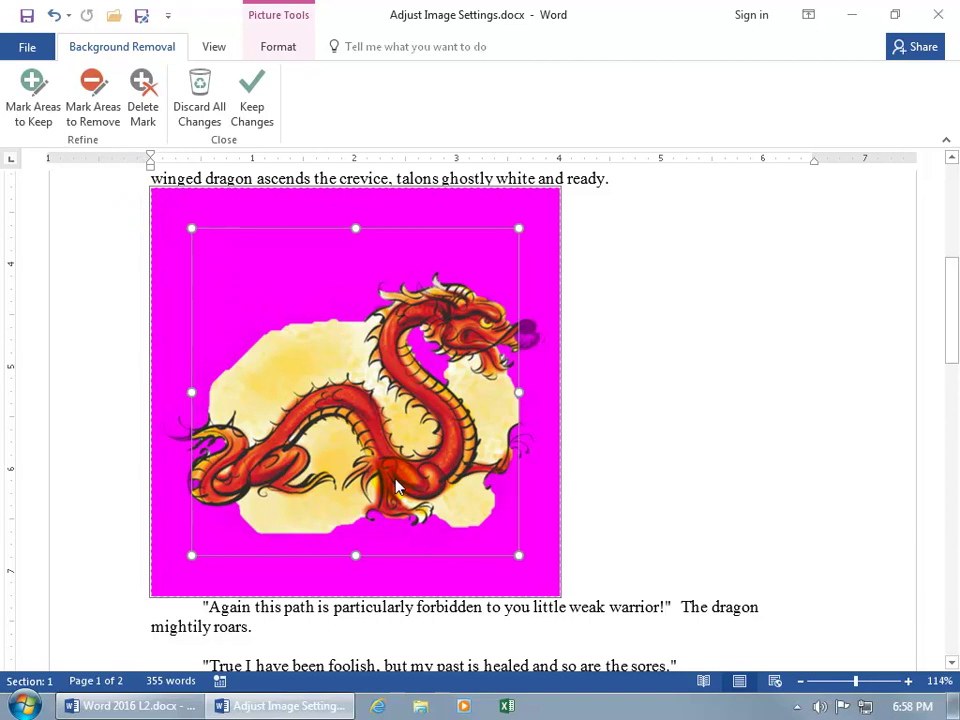
left_click(509, 356)
left_click(528, 341)
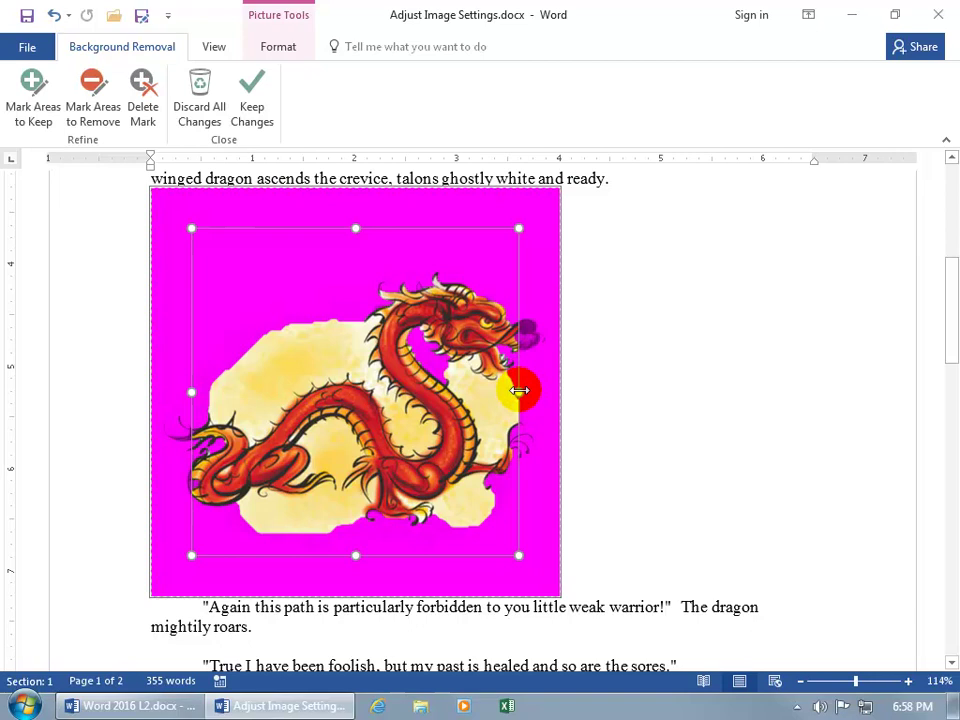
left_click_drag(519, 391, 548, 393)
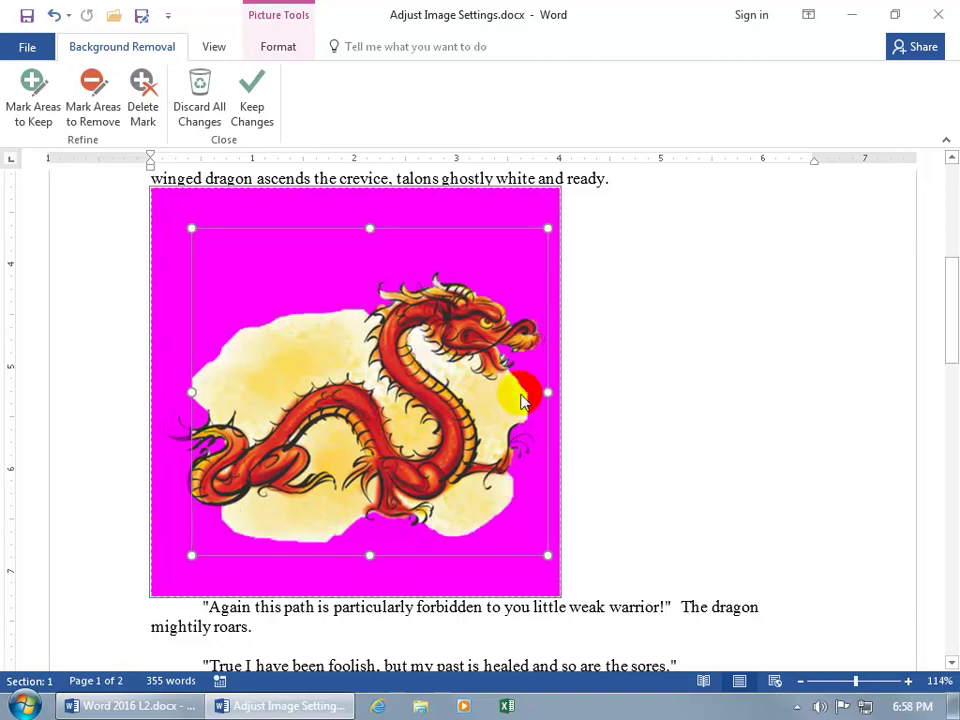
left_click_drag(191, 393, 160, 393)
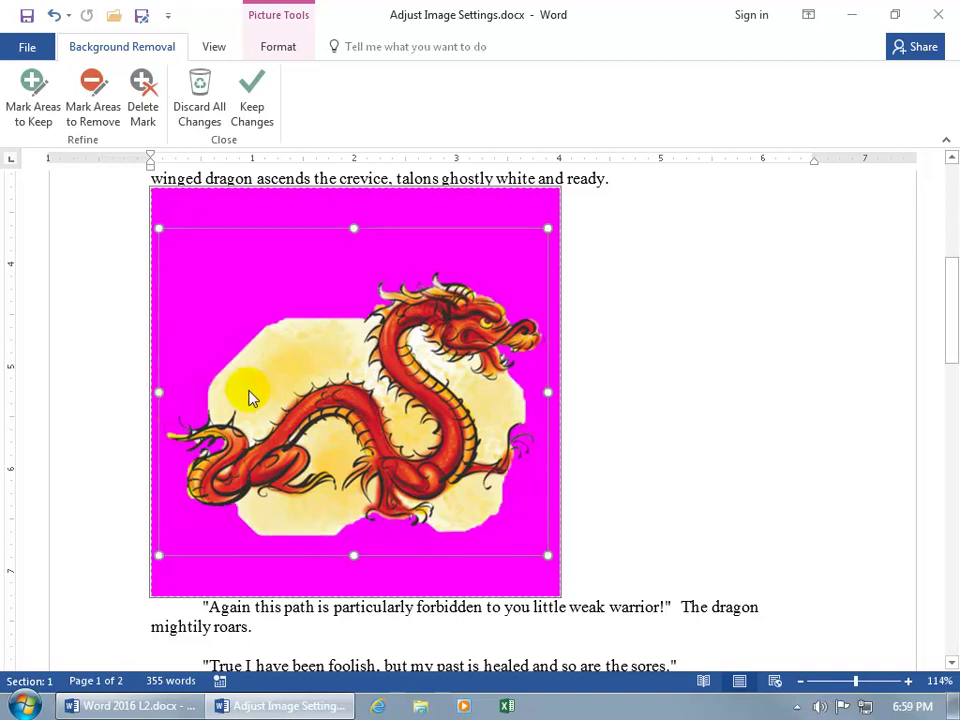
left_click(277, 346)
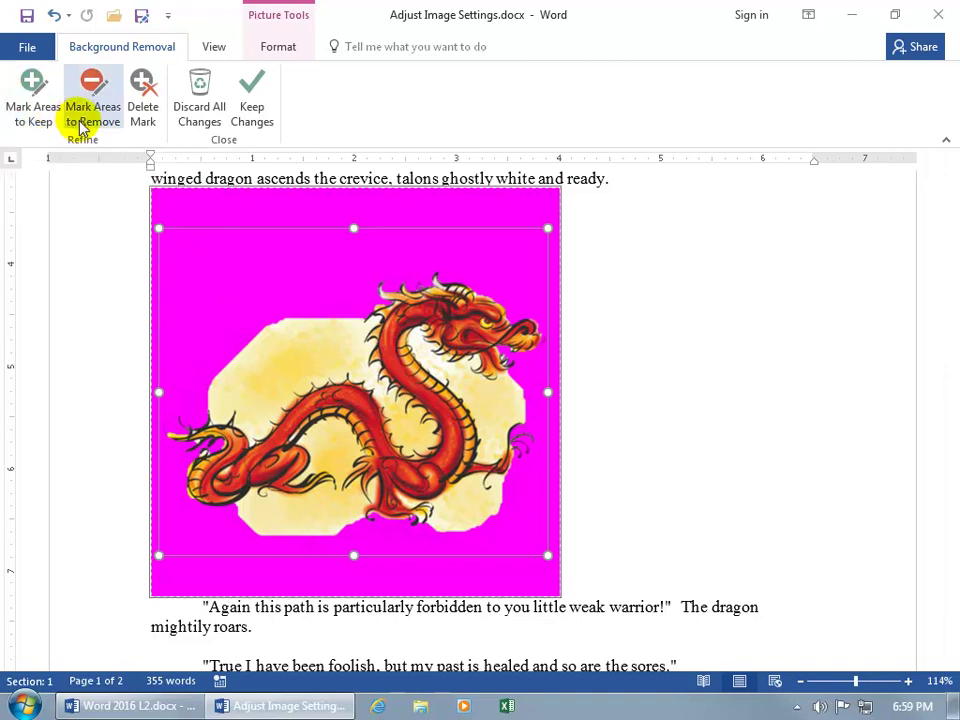
Mark the remaining cream background for removal above the back, around the neck, under the body arch and around the front legs.
left_click(92, 92)
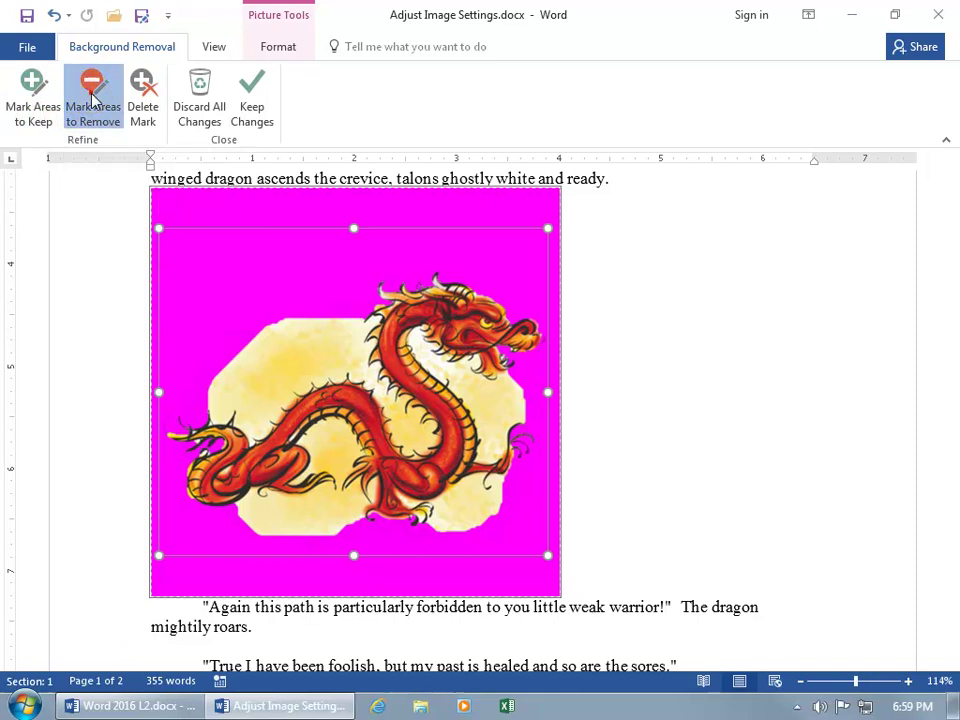
mouse_move(229, 272)
left_mouse_down()
mouse_move(272, 327)
mouse_move(351, 353)
left_mouse_up()
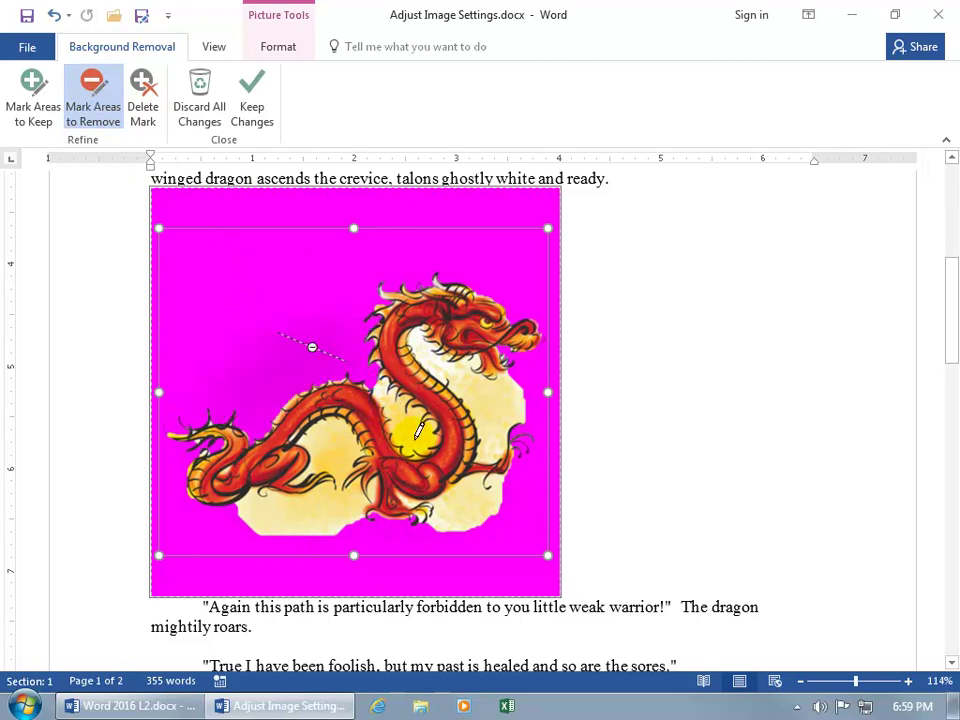
mouse_move(413, 437)
left_mouse_down()
mouse_move(403, 423)
mouse_move(412, 430)
mouse_move(409, 401)
left_mouse_up()
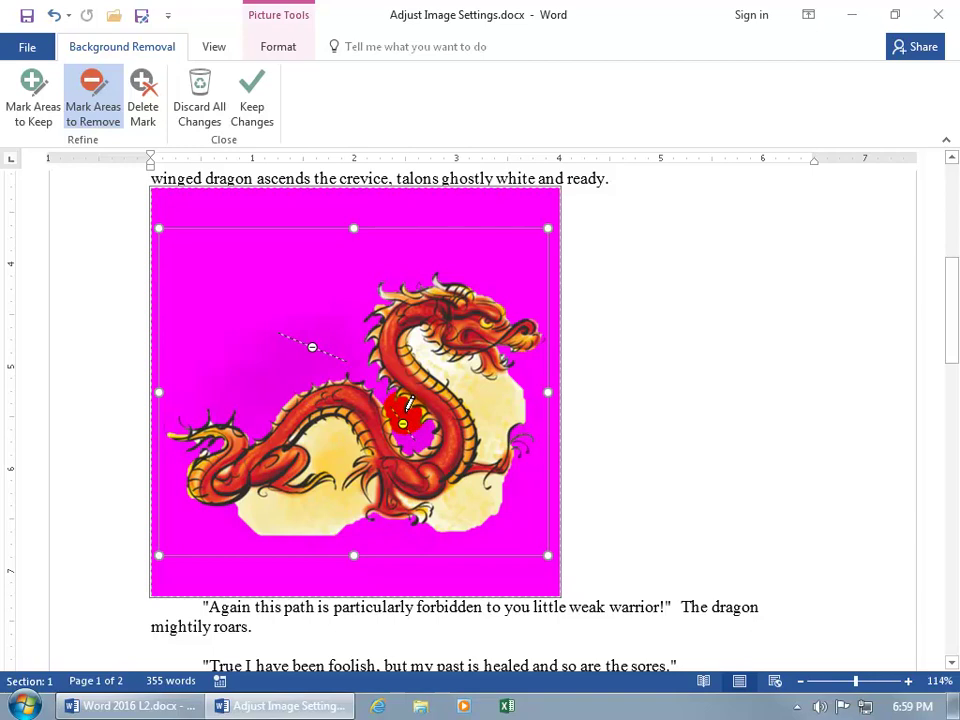
mouse_move(409, 401)
left_mouse_down()
mouse_move(410, 375)
mouse_move(440, 364)
mouse_move(493, 401)
left_mouse_up()
left_click(445, 380)
left_click(461, 517)
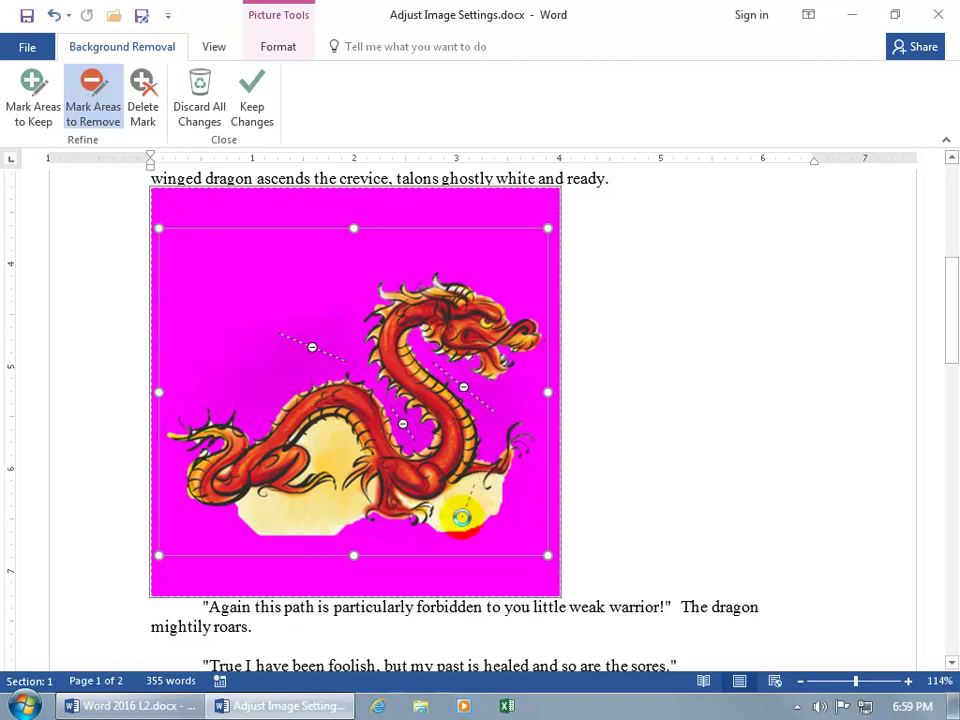
left_click(330, 450)
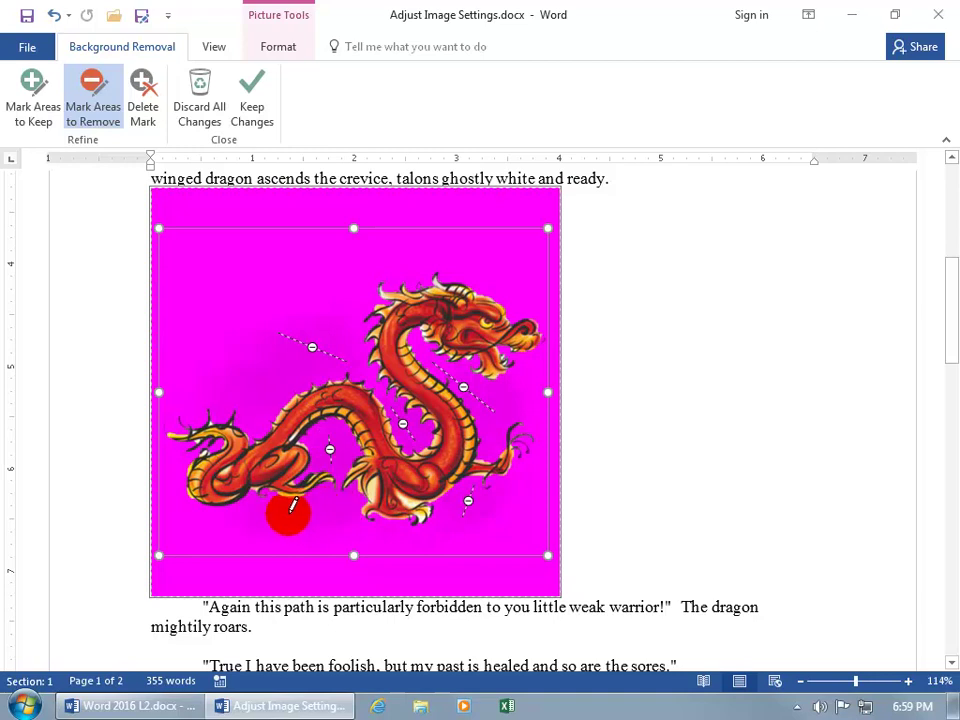
left_click(370, 490)
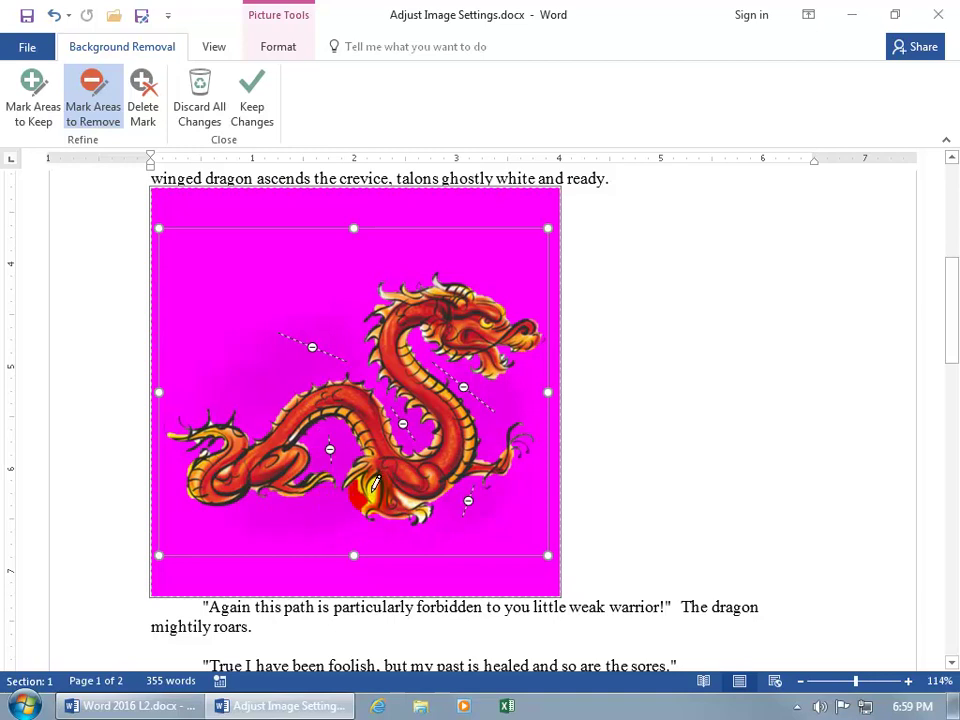
left_click(424, 405)
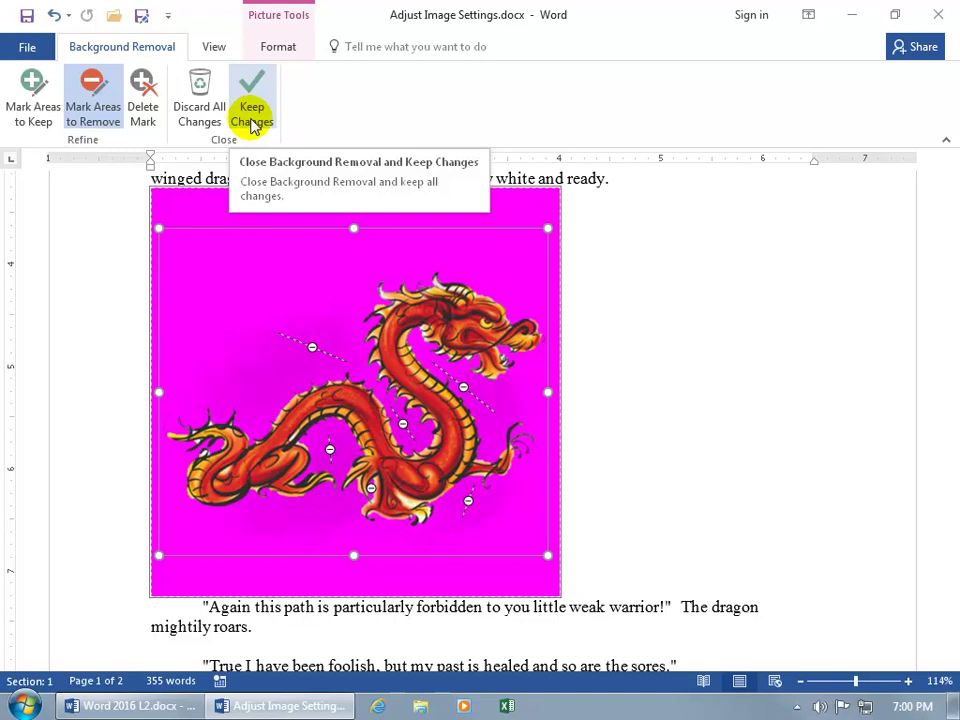
Mark the background between the dragon's back and neck as an area to keep.
left_click(309, 362)
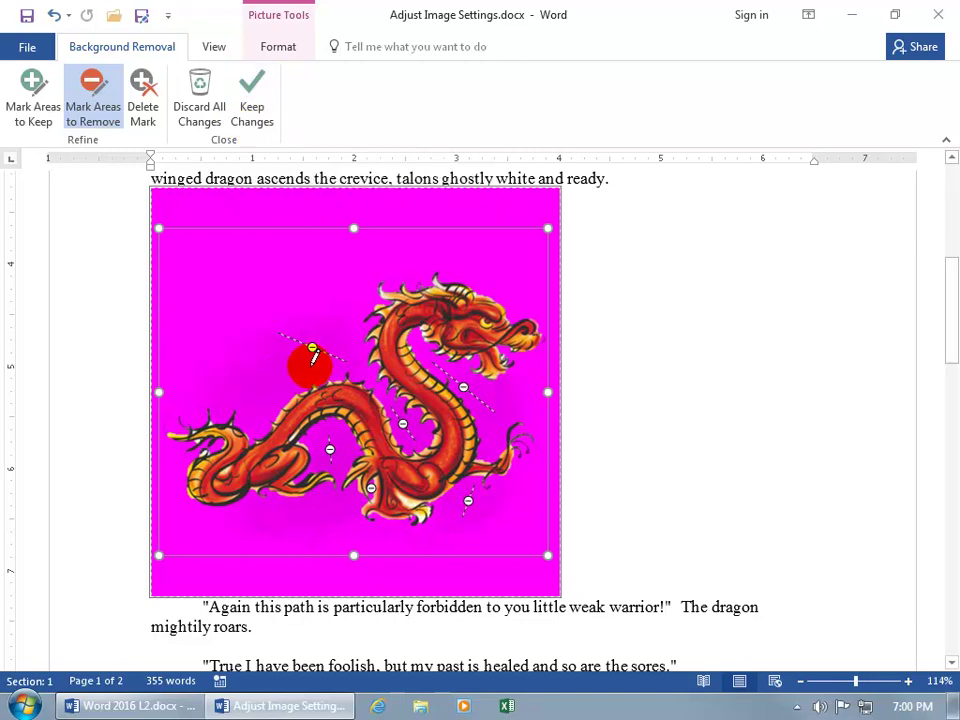
left_click_drag(313, 357, 321, 342)
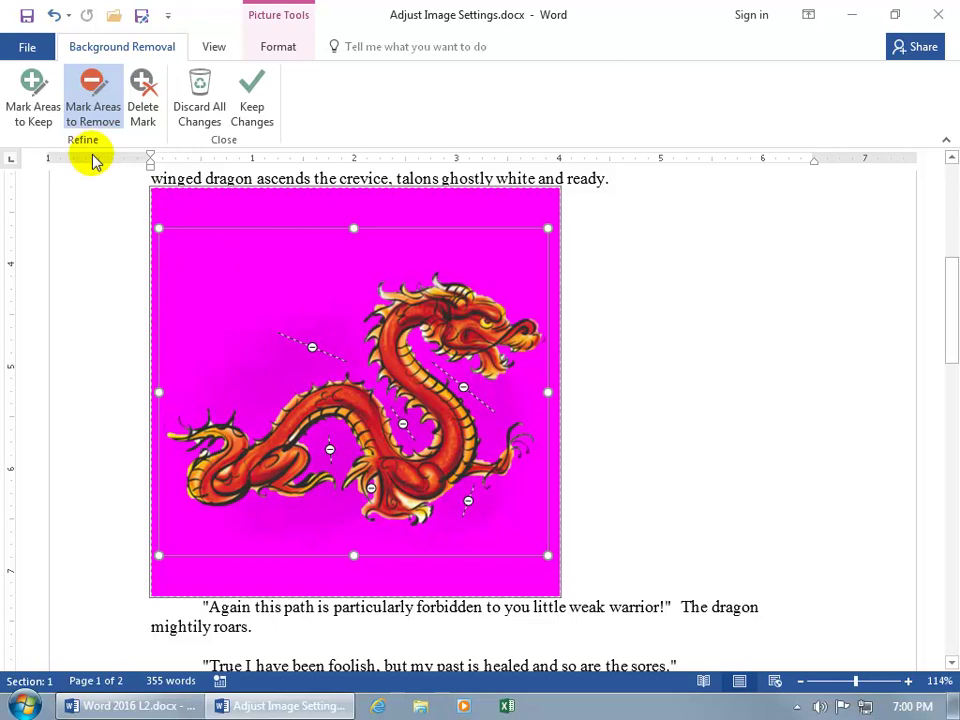
left_click(34, 94)
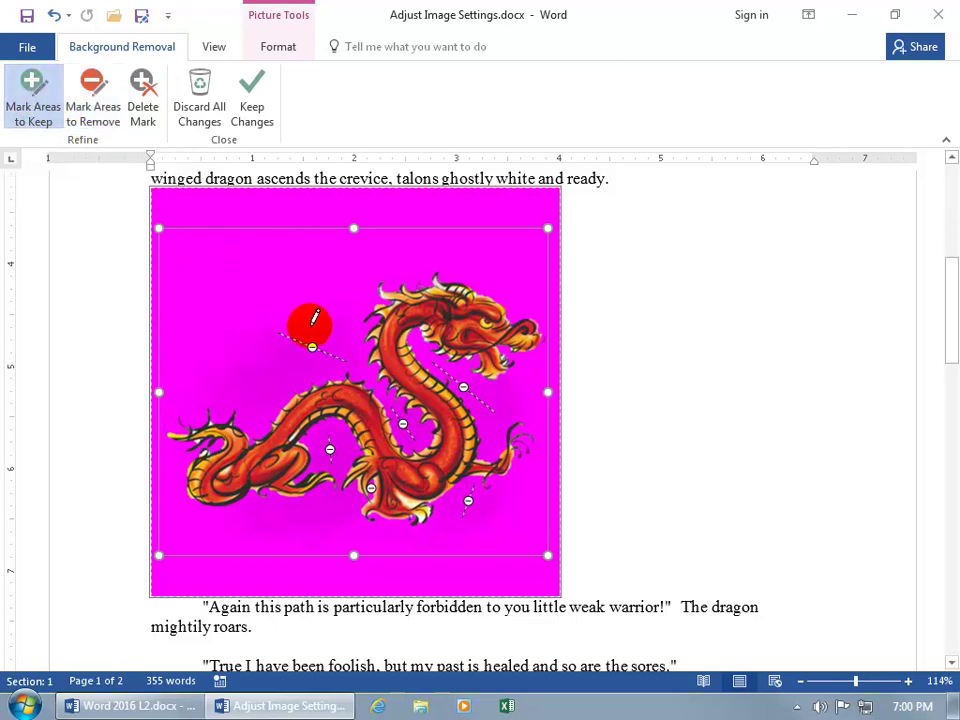
left_click_drag(311, 326, 372, 378)
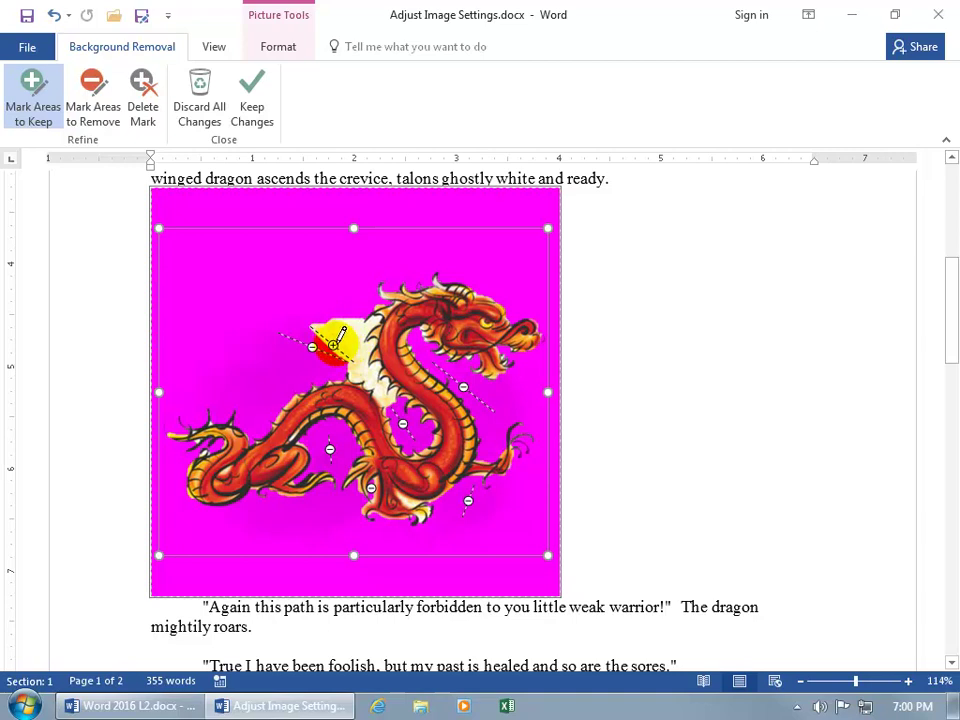
left_click_drag(340, 337, 312, 343)
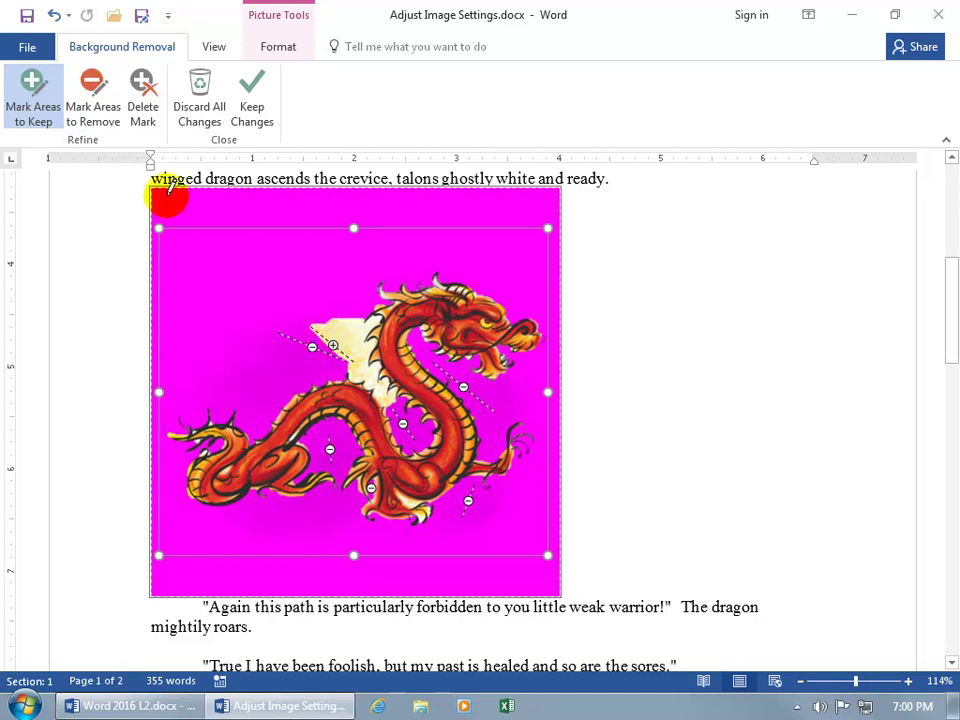
Delete the keep mark between the dragon's back and neck.
left_click(143, 105)
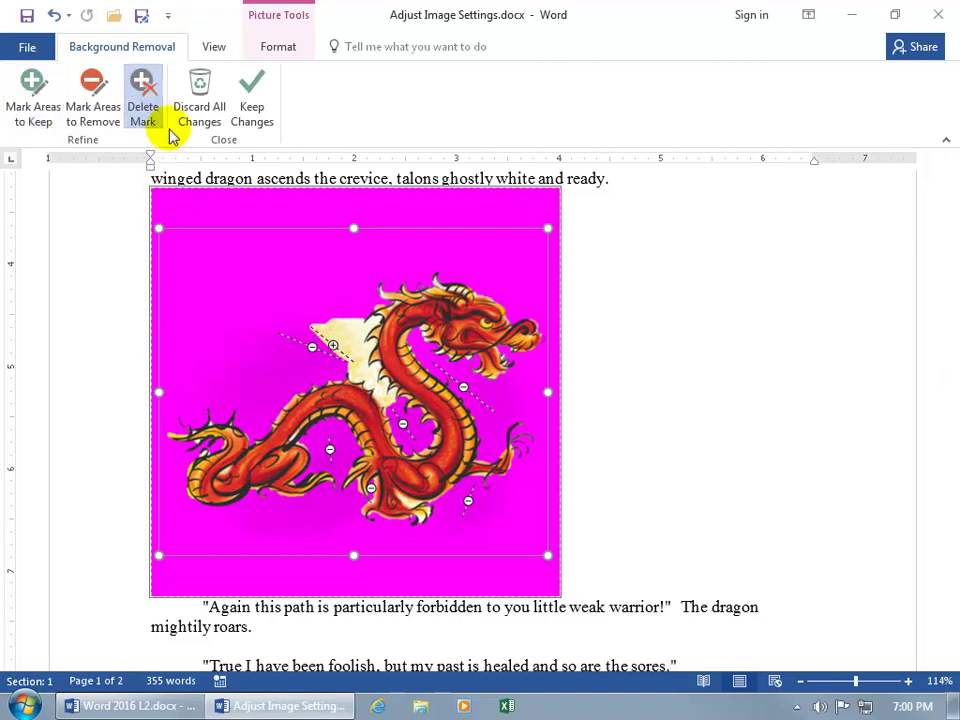
left_click(333, 347)
left_click(334, 347)
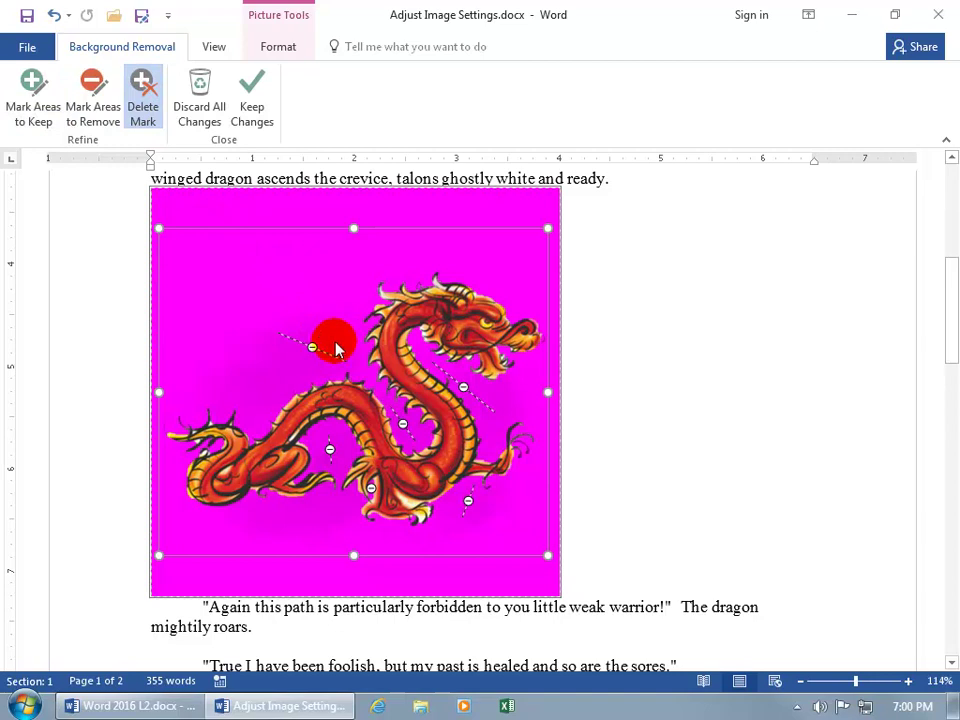
Delete the removal marks above the back and inside the neck curve, and mark the neck curve's background for removal again.
left_click(143, 120)
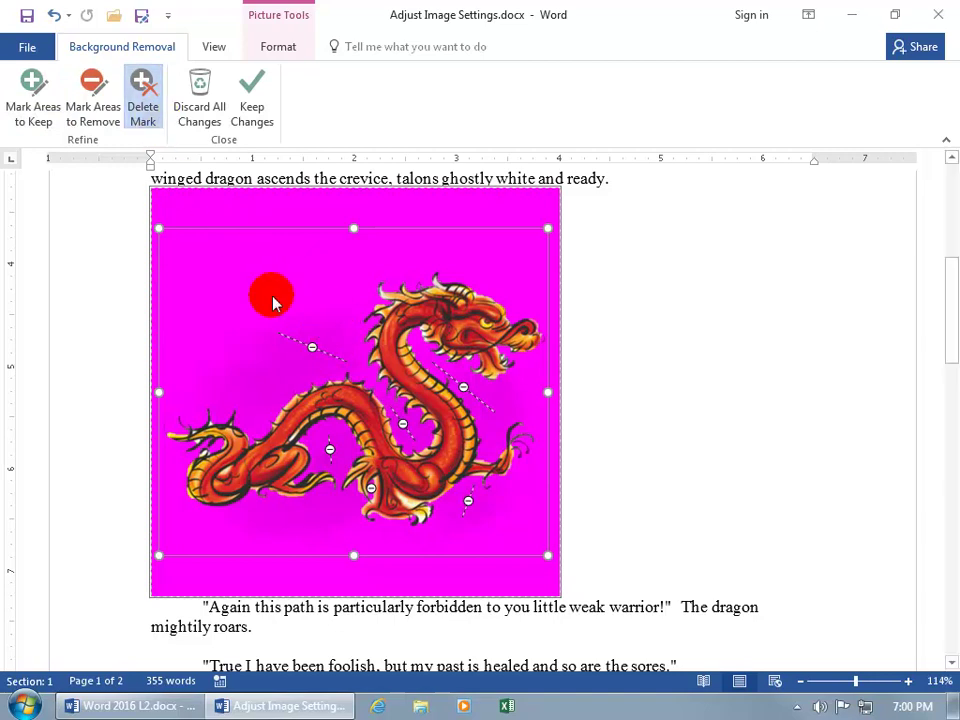
left_click(312, 348)
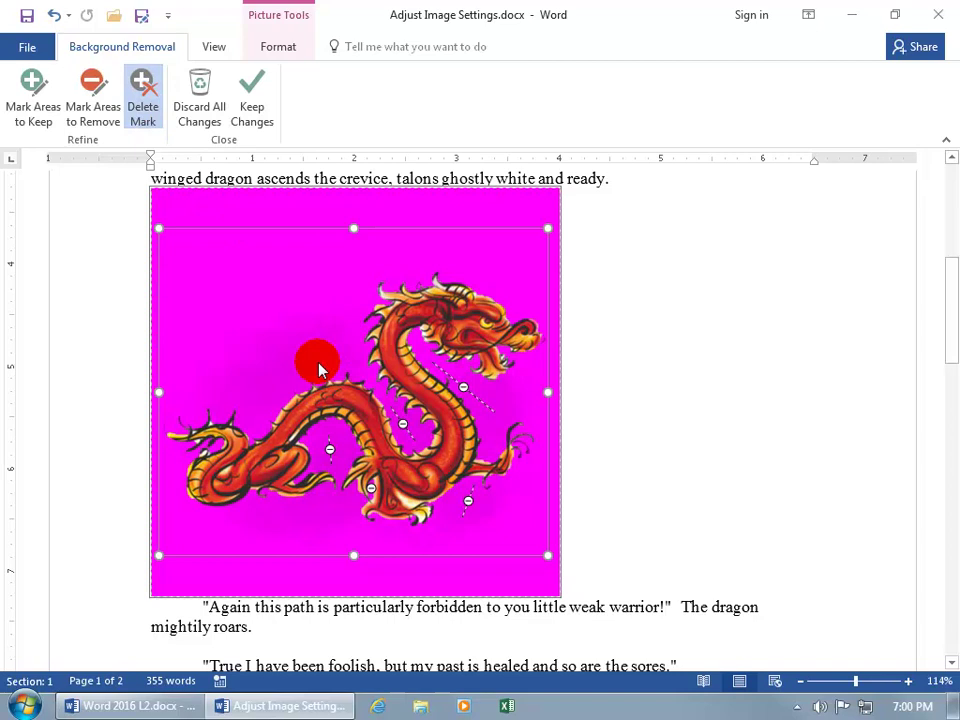
left_click(386, 414)
left_click(402, 424)
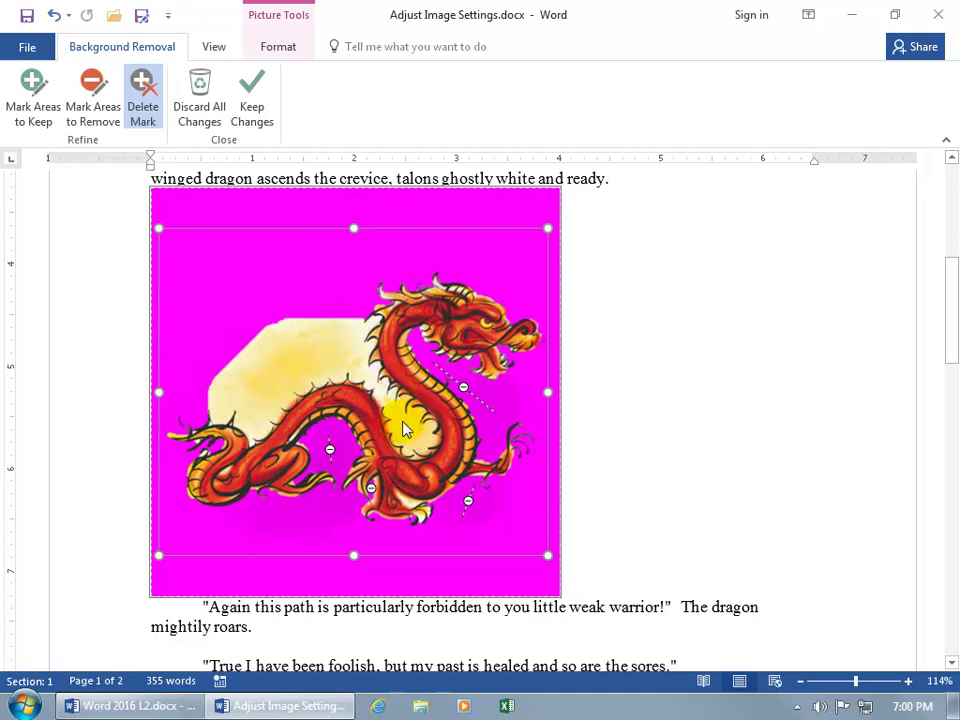
left_click(93, 100)
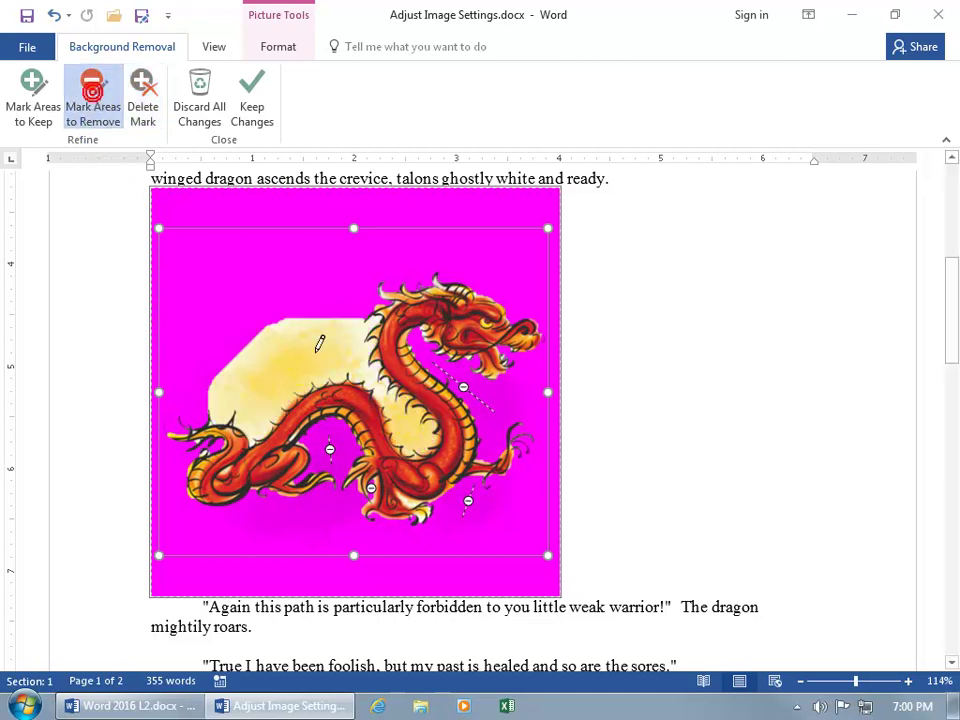
left_click(405, 425)
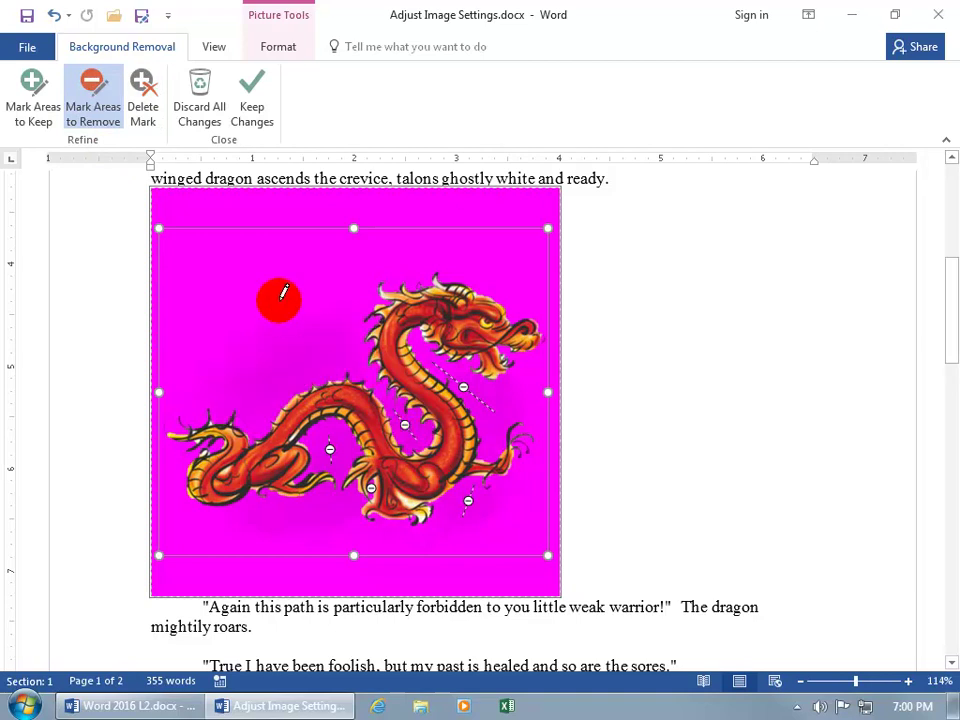
Discard the picture's background removal and undo that discard.
left_click(196, 115)
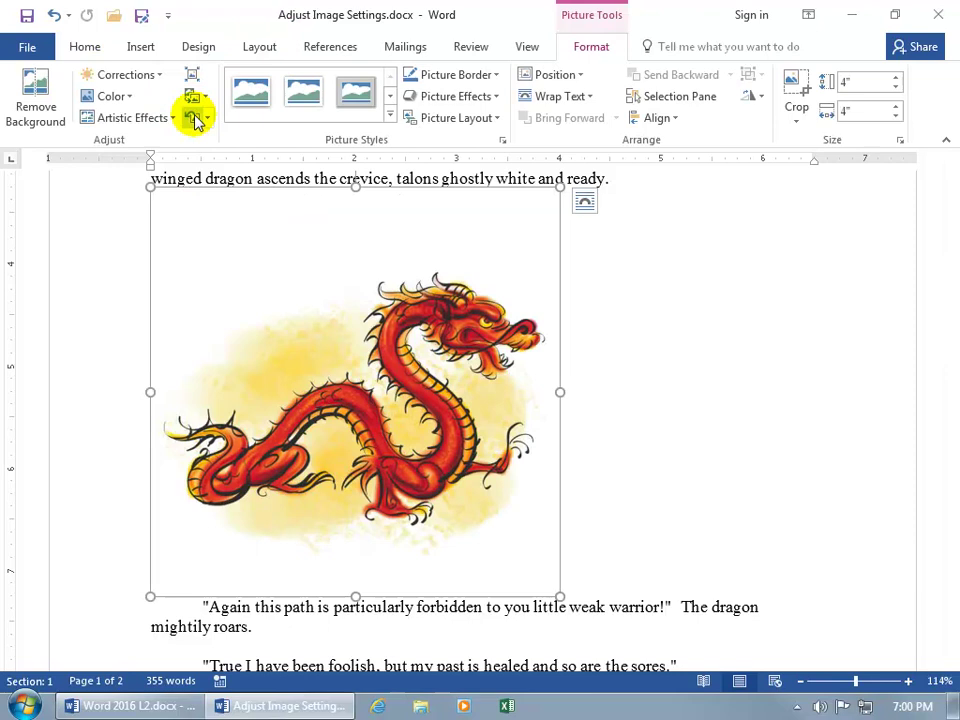
left_click(58, 18)
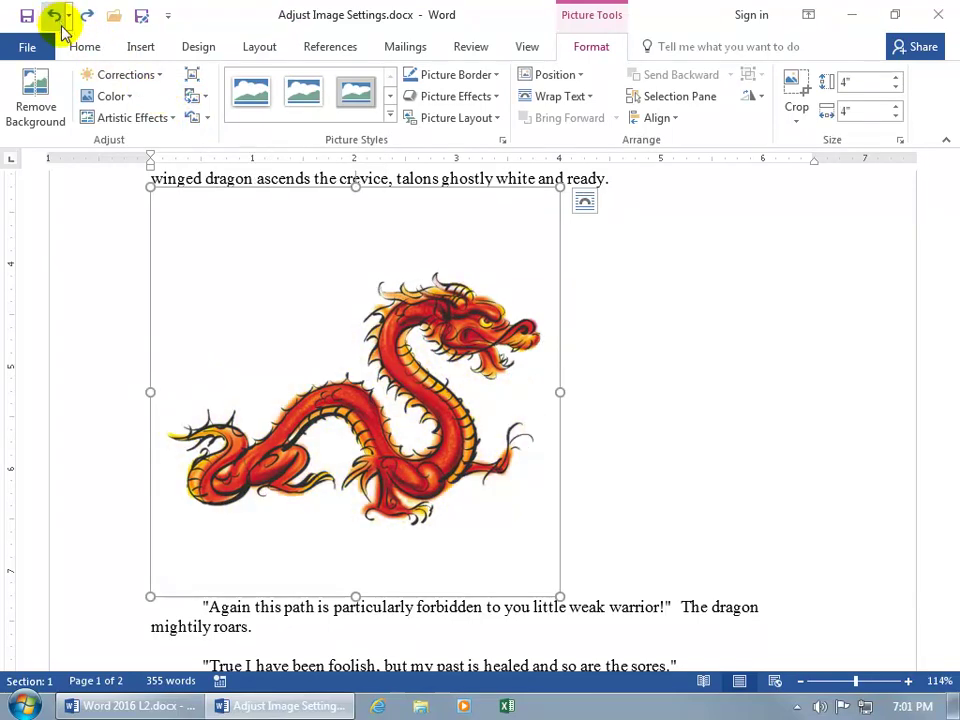
Reopen background removal on the dragon picture, keep its changes and deselect the picture.
left_click(35, 106)
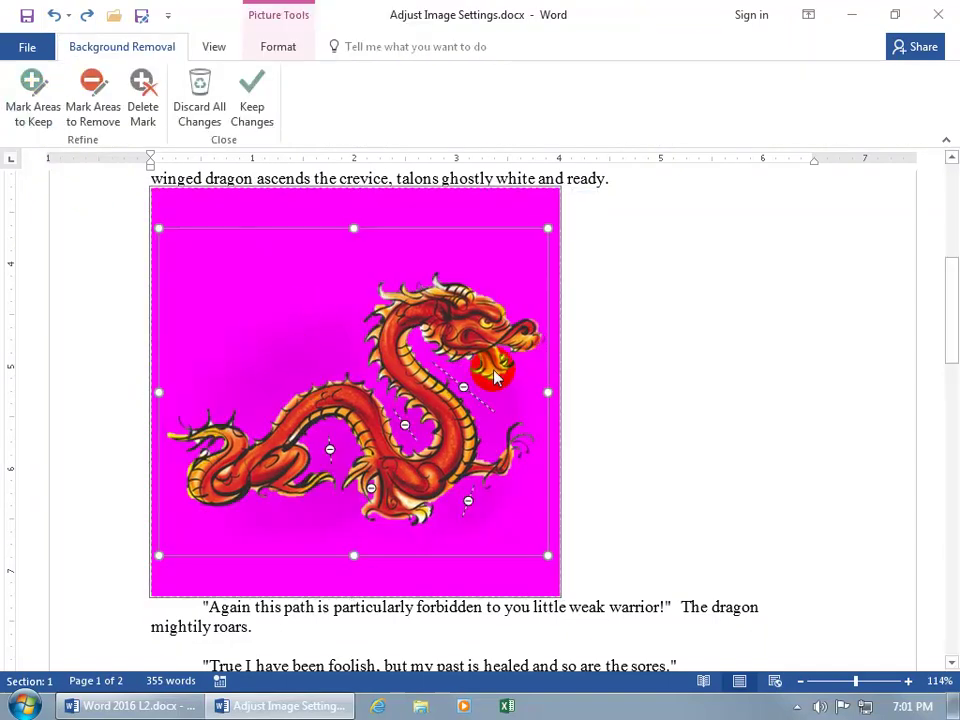
left_click(257, 120)
left_click(647, 321)
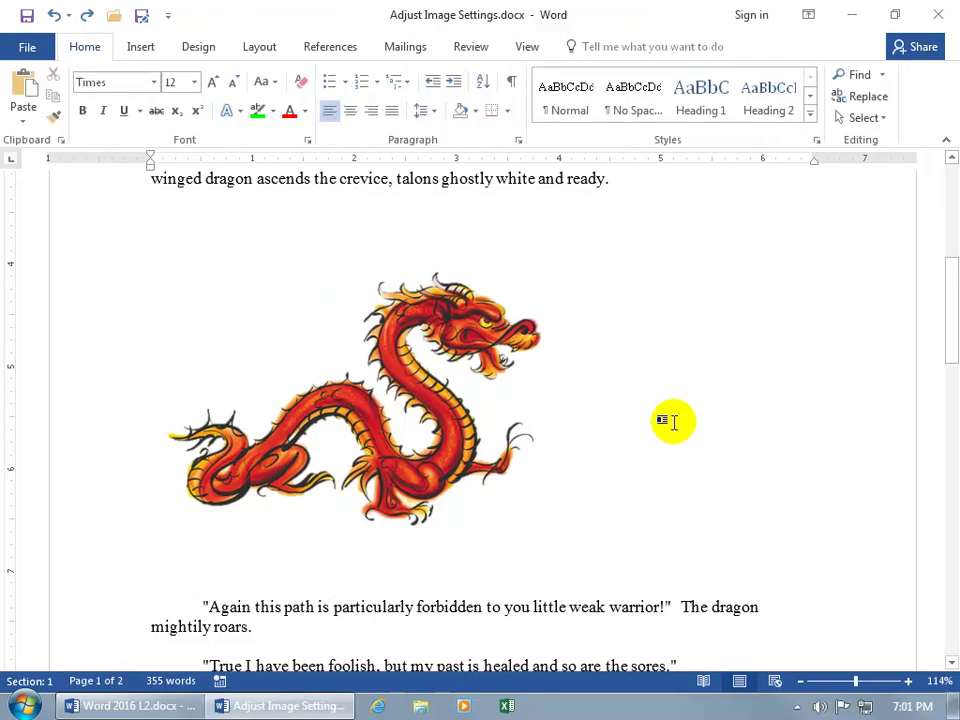
Reset the dragon picture to its original look with the background restored.
left_click(444, 262)
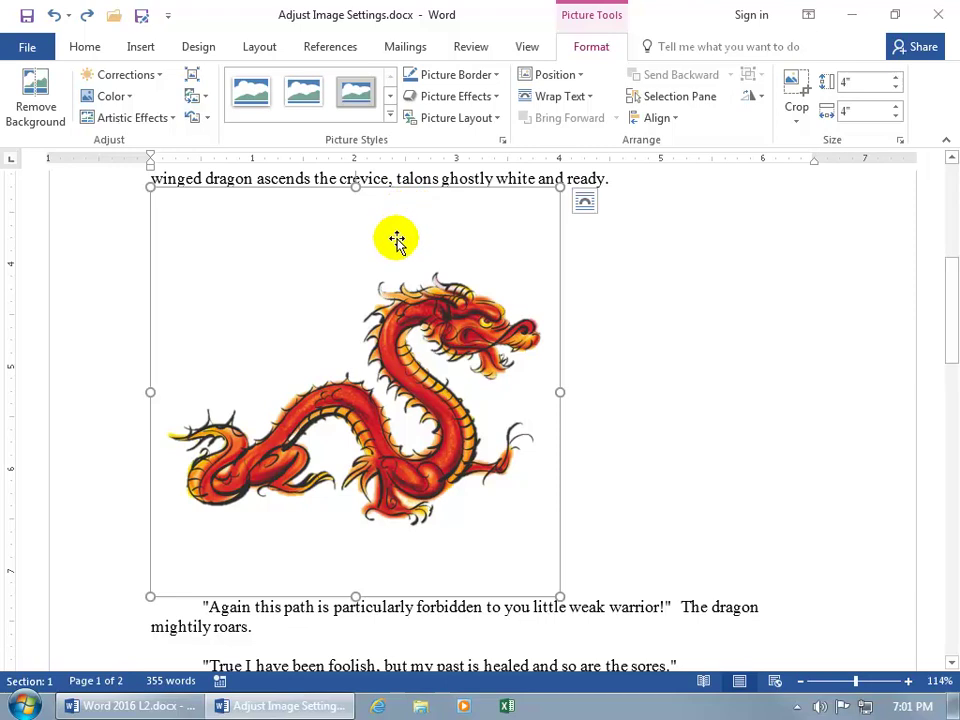
left_click(193, 118)
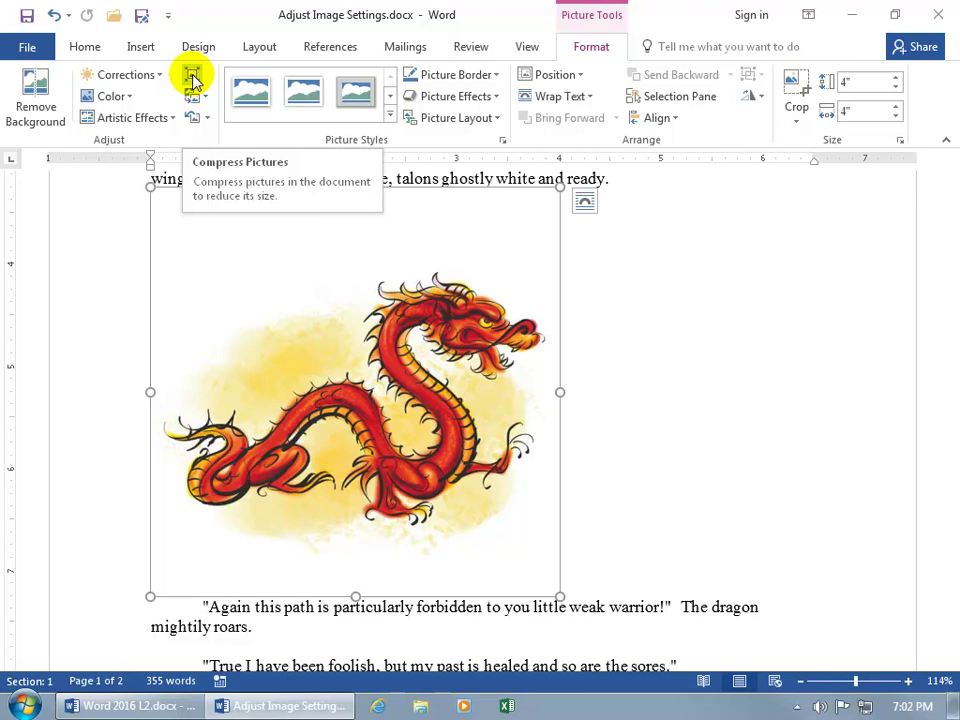
Compress only the dragon picture, deleting its cropped areas and using the default resolution.
left_click(192, 77)
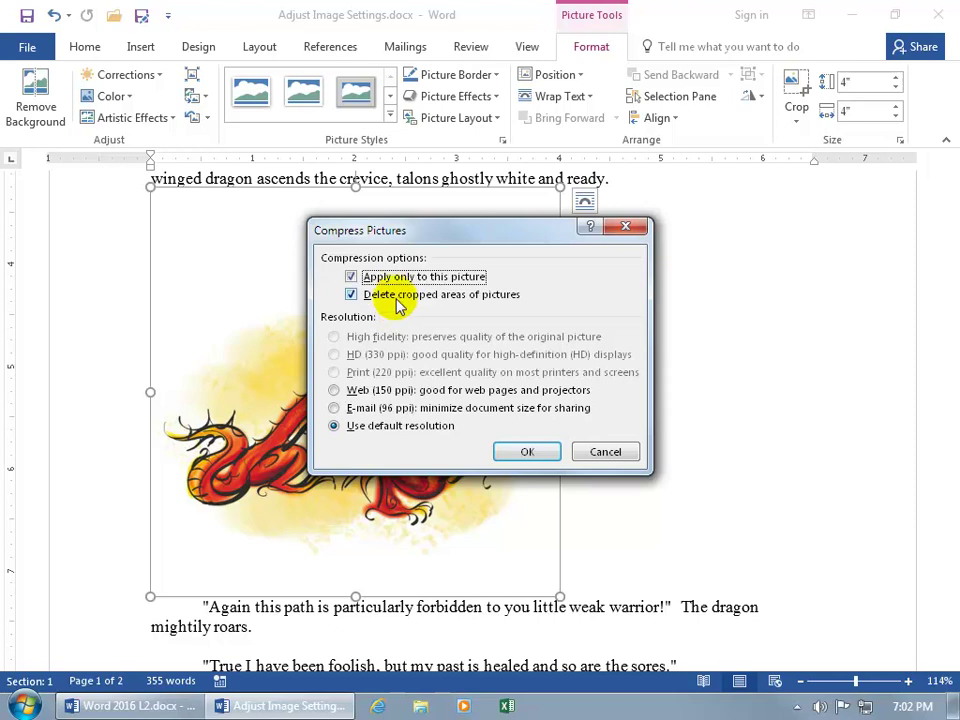
left_click(350, 277)
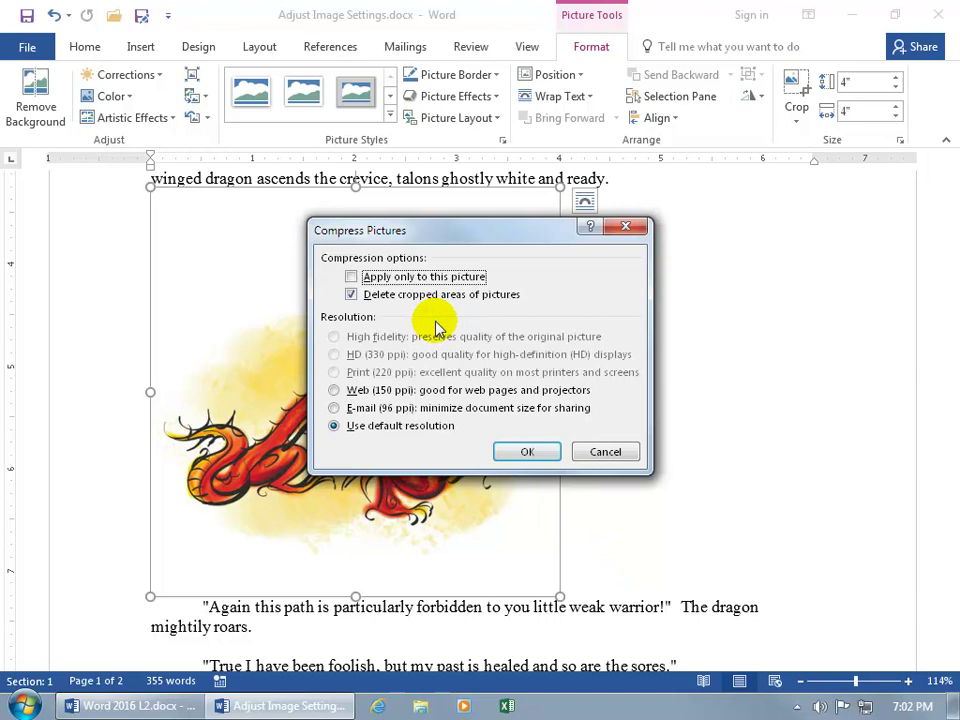
left_click(352, 276)
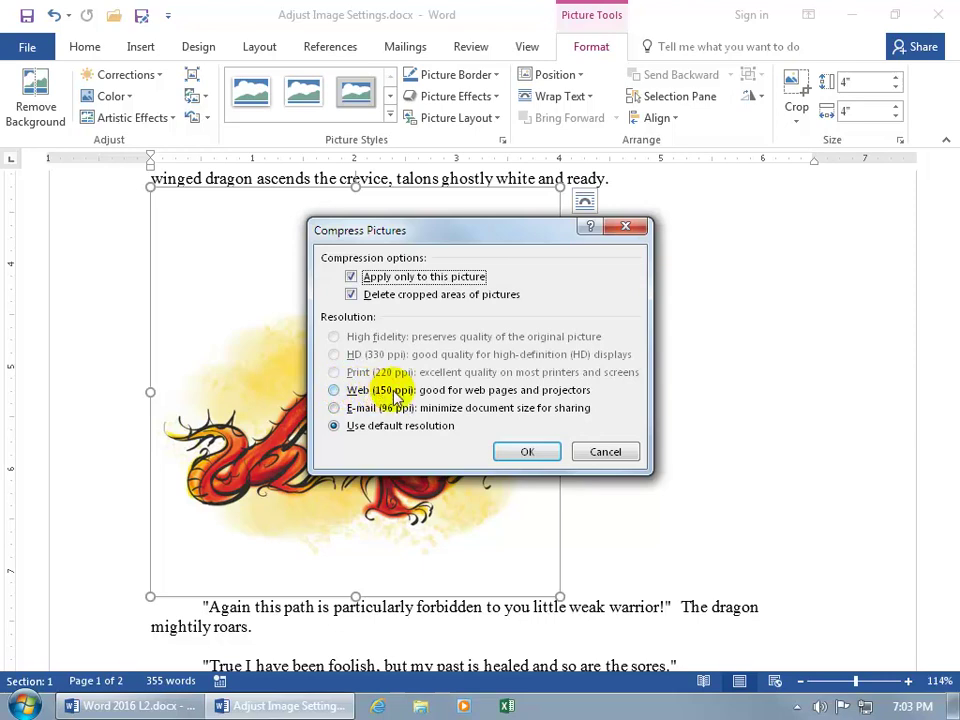
left_click(524, 452)
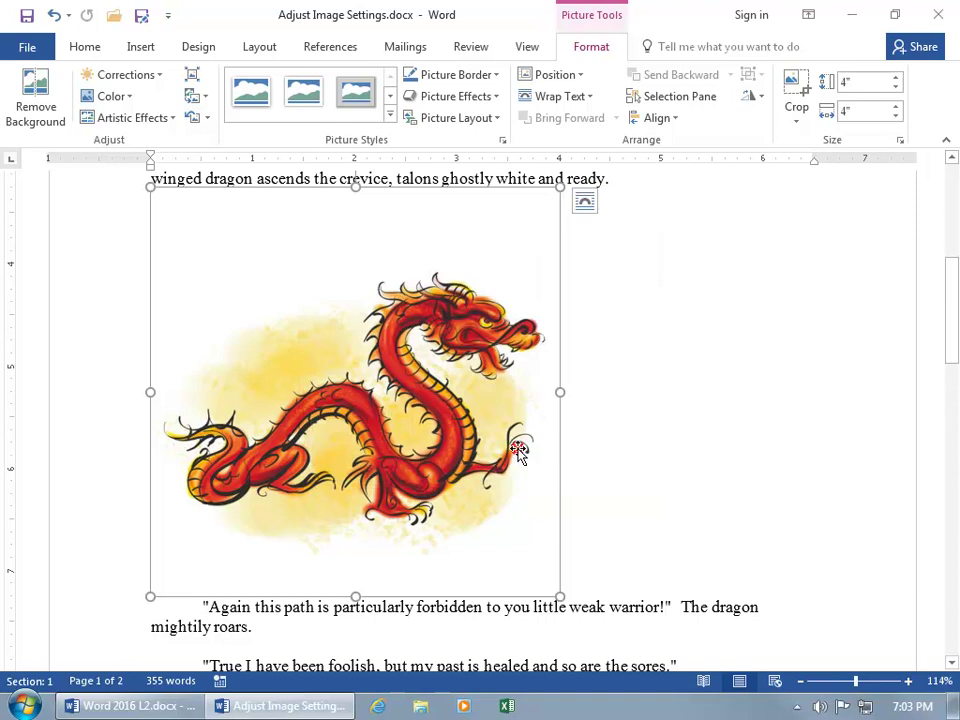
Replace the dragon picture with Chrysanthemum.jpg from the Sample Pictures folder in the Pictures library.
right_click(280, 333)
mouse_move(315, 483)
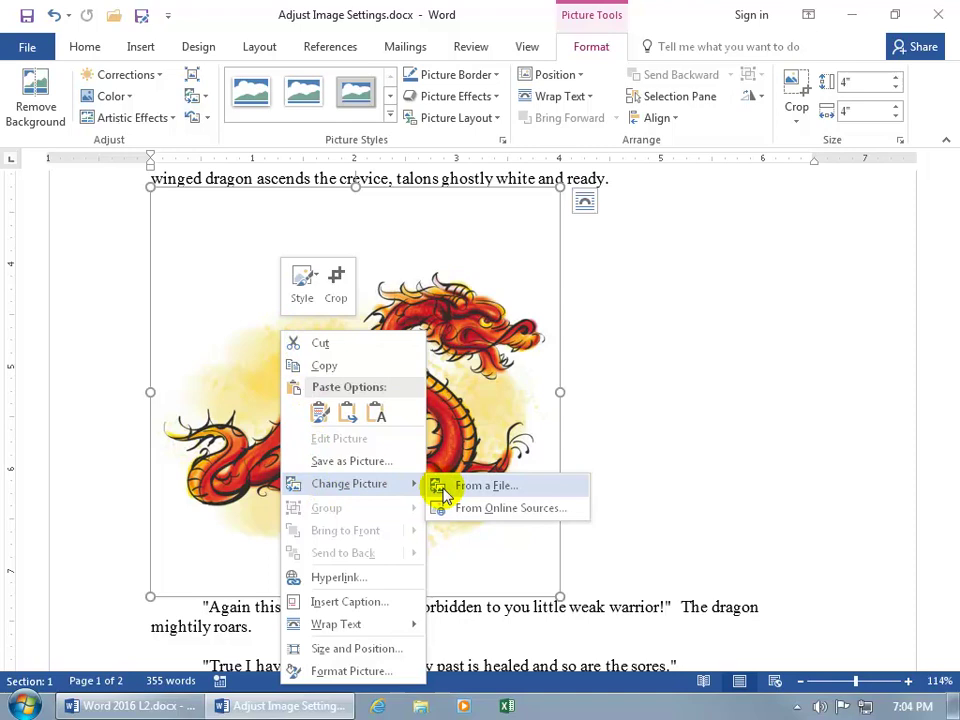
left_click(475, 487)
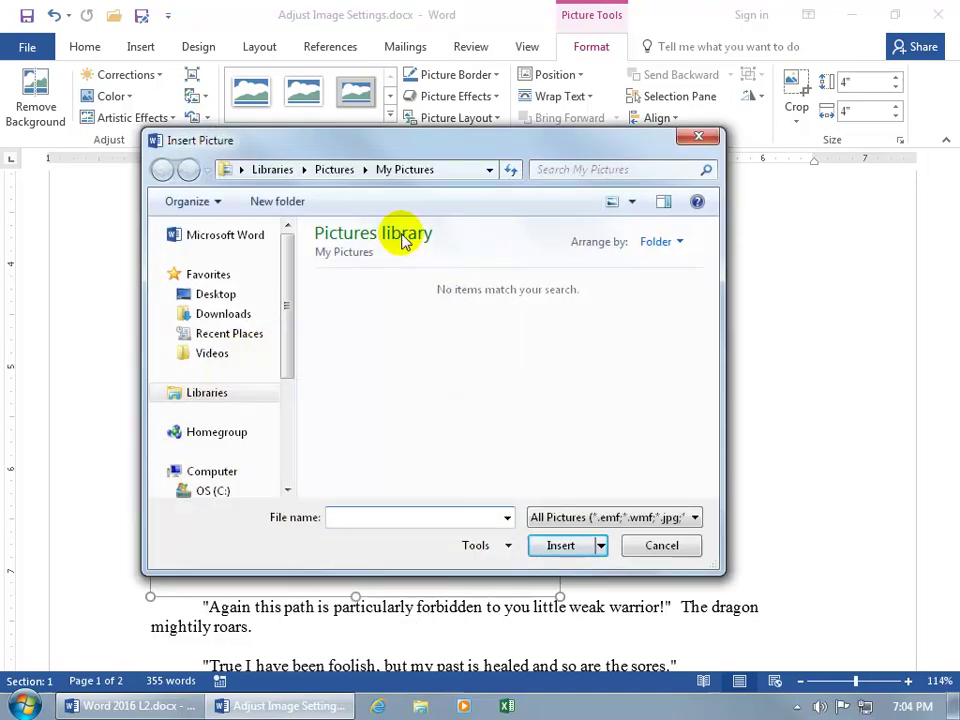
left_click(336, 170)
double_click(482, 322)
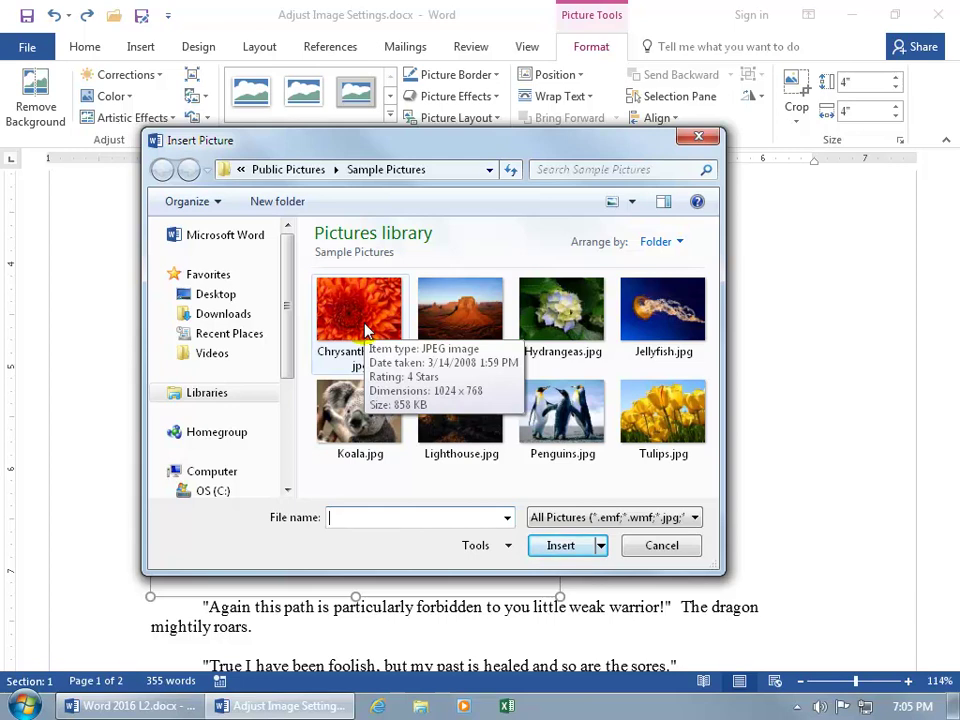
double_click(364, 328)
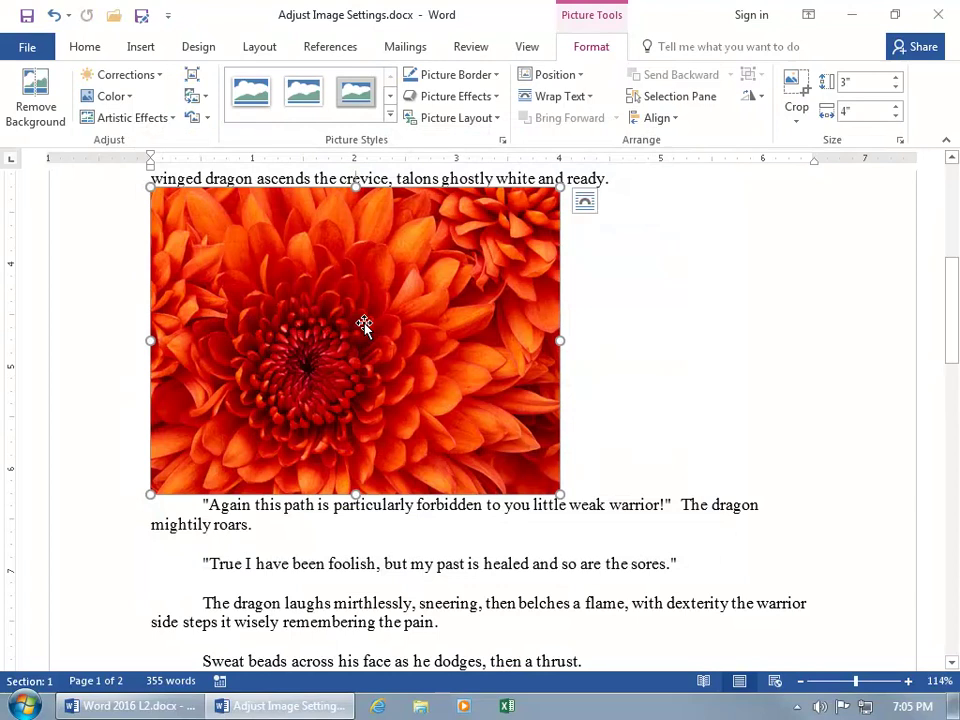